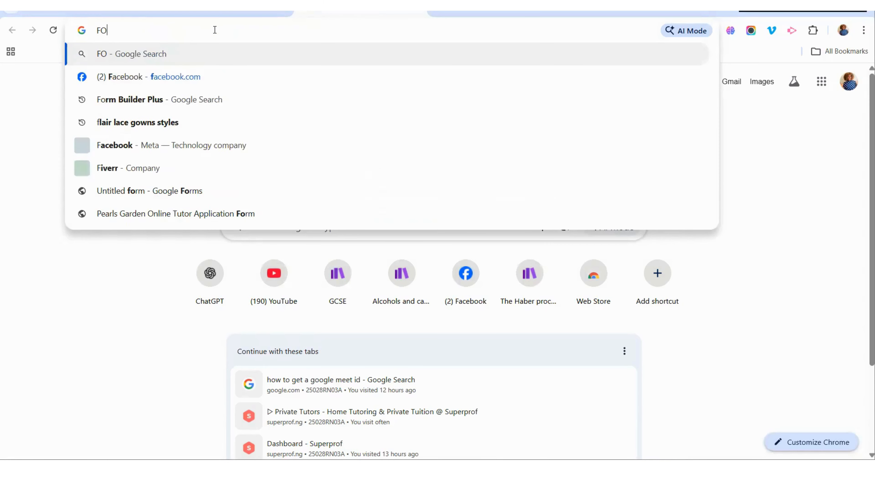
Search the web for "FORM BUILDER PLUS" and open its Google Workspace Marketplace listing
text(IL)
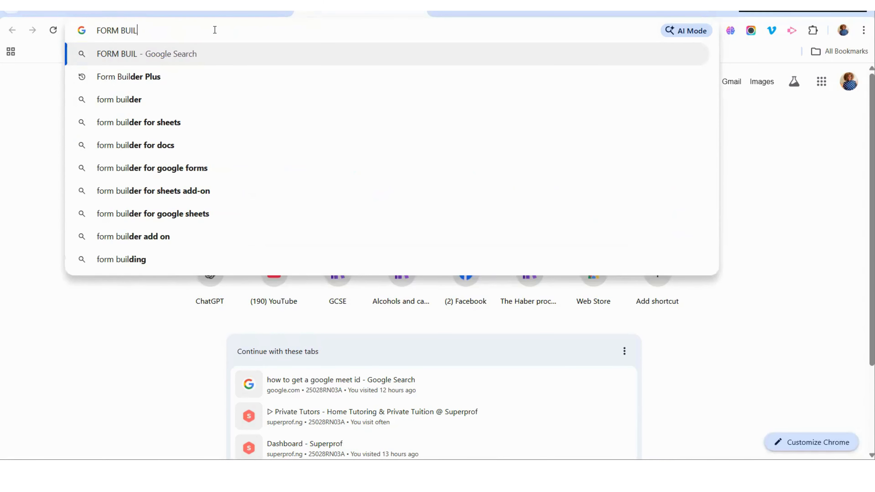
text(DER PLUS)
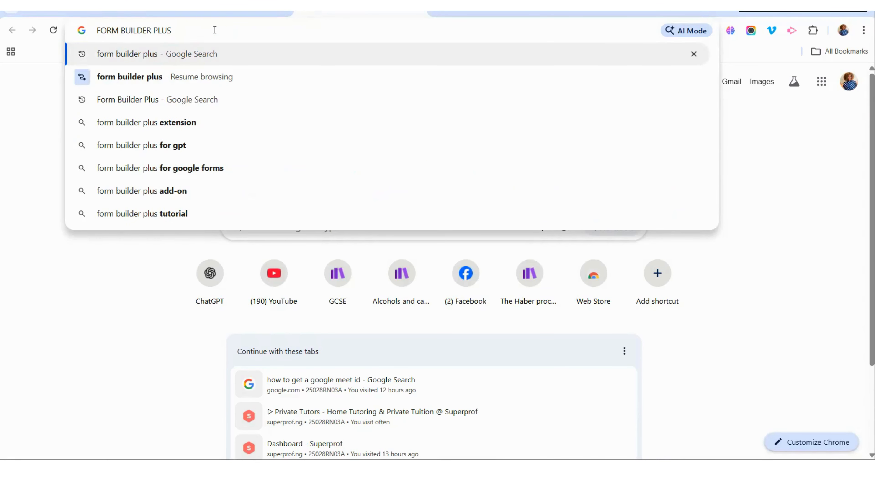
key(Return)
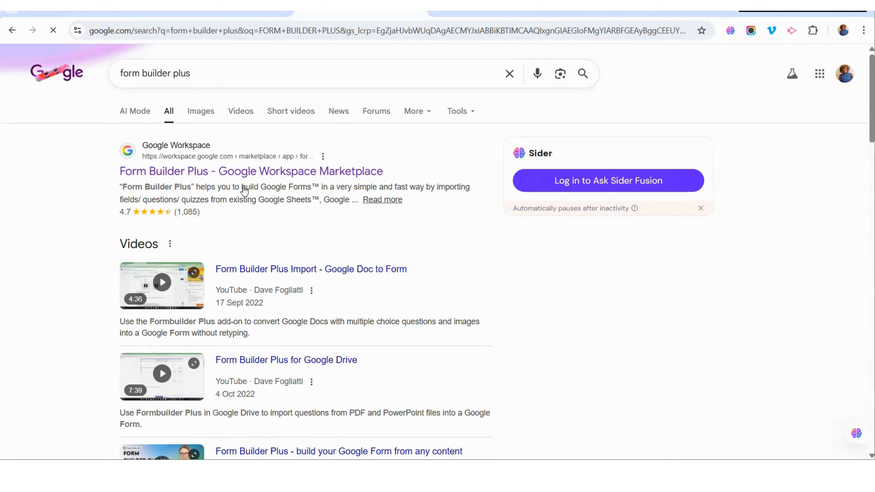
click(148, 170)
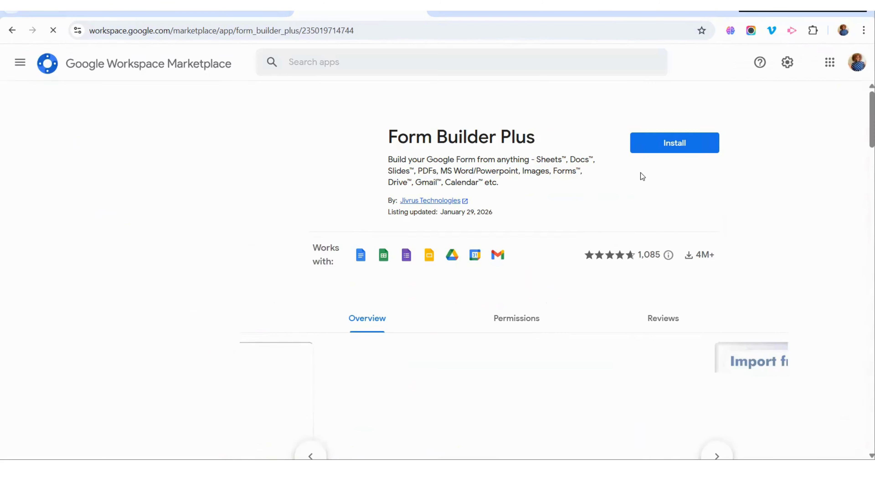
Install the Form Builder Plus add-on, signing in with the Google account and granting it all the requested permissions
click(680, 141)
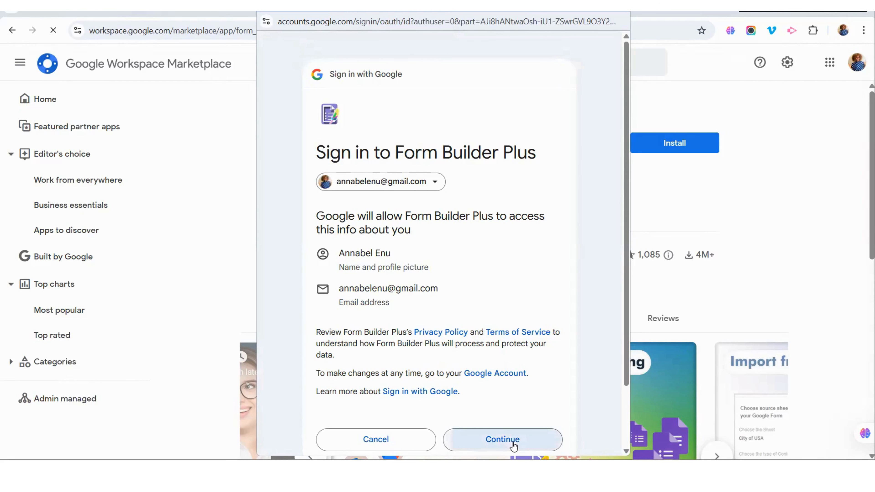
click(513, 443)
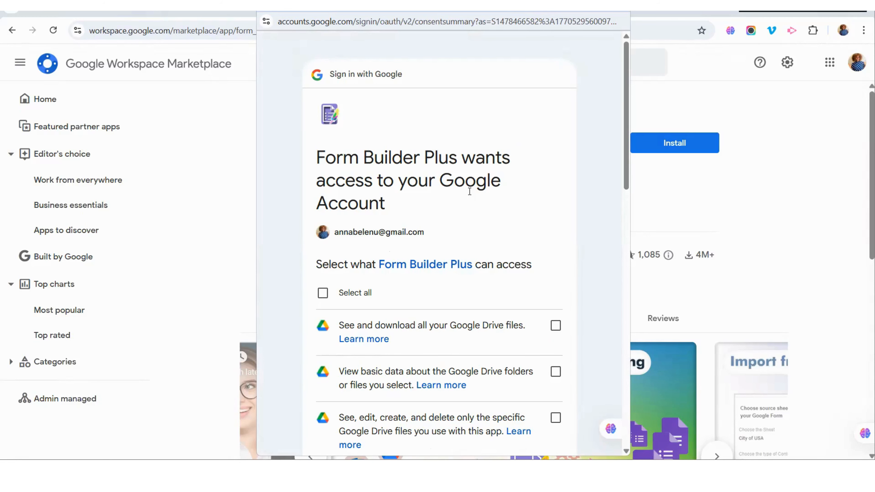
scroll(455, 239, down, 1)
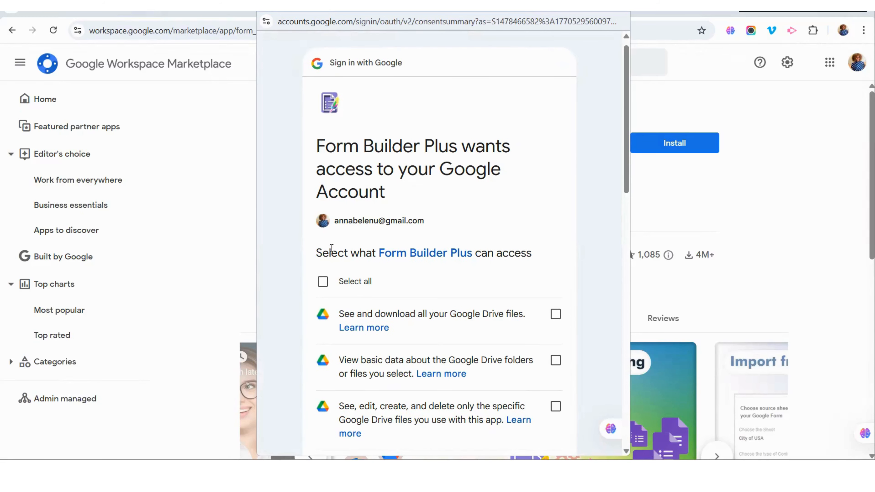
click(322, 281)
scroll(473, 329, down, 15)
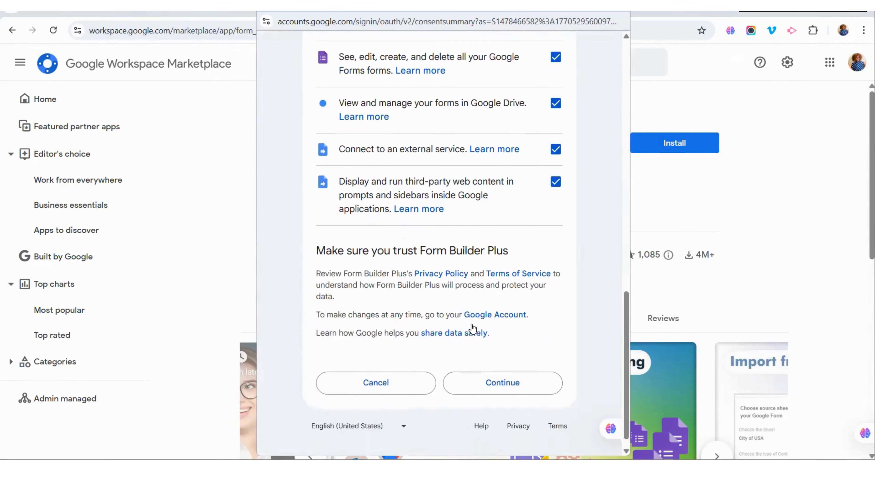
click(494, 377)
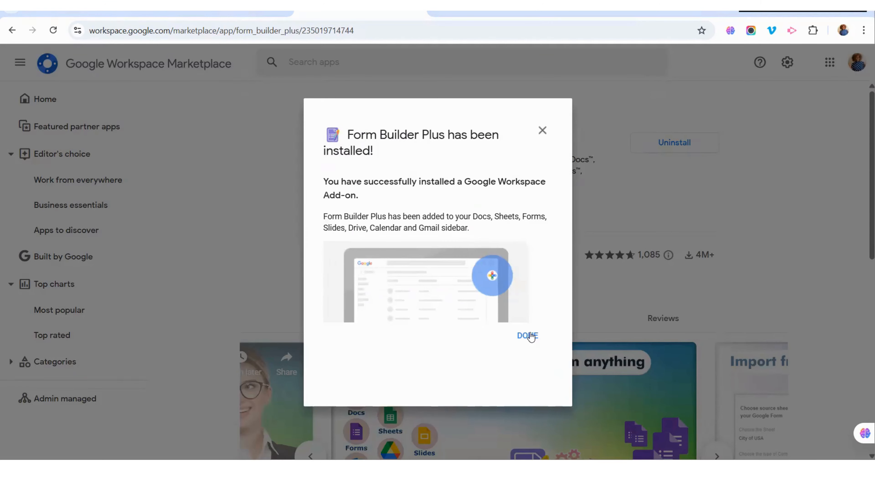
click(530, 336)
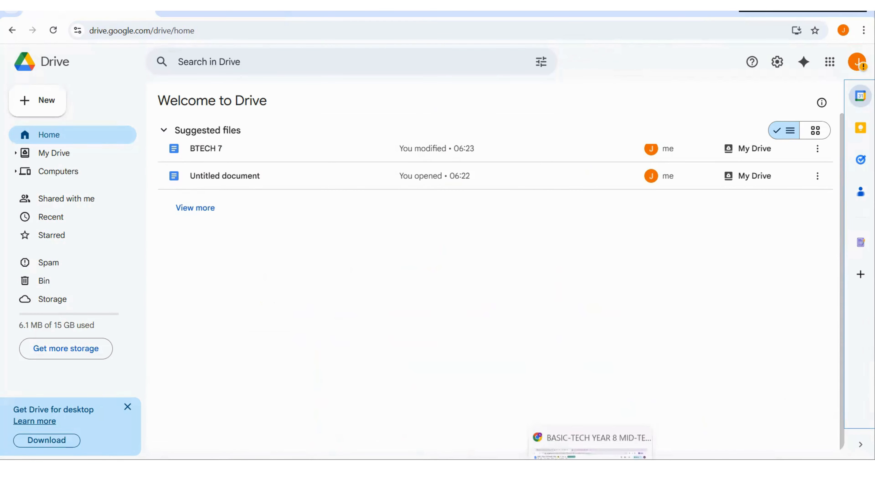
Open the Google Drive home page from the Marketplace window's account and launch the Form Builder Plus add-on there
click(590, 475)
click(565, 475)
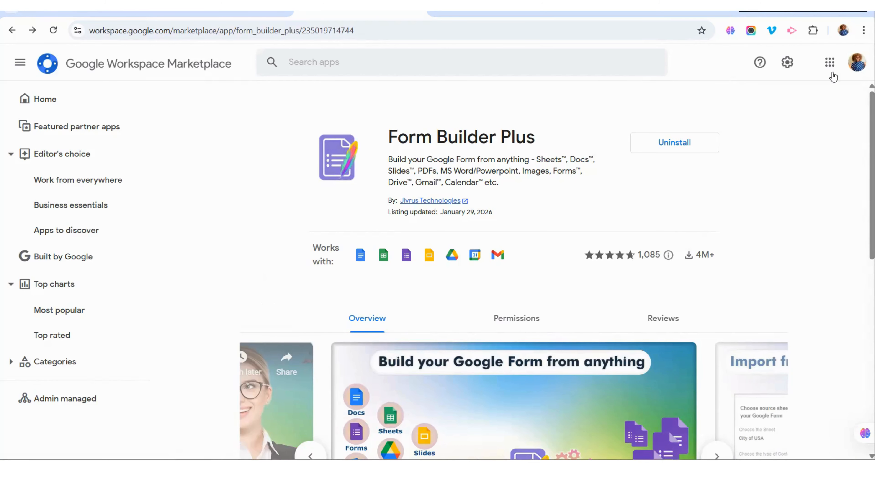
click(829, 64)
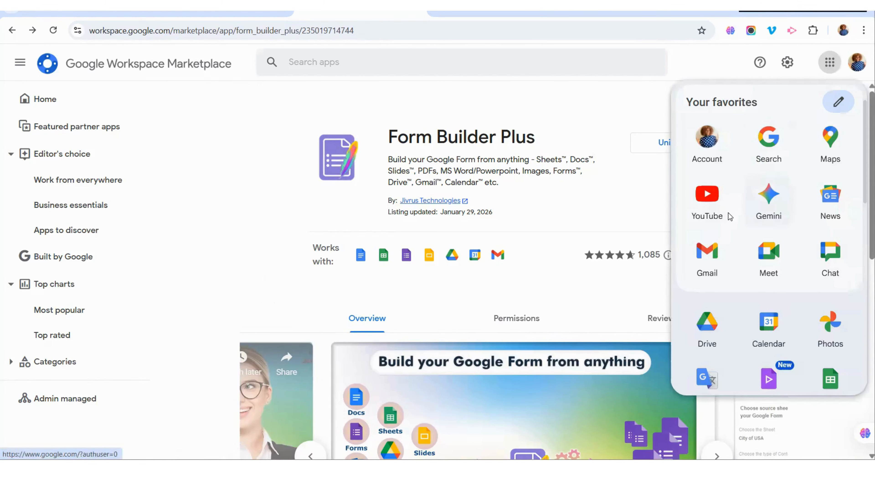
scroll(704, 249, down, 1)
click(704, 249)
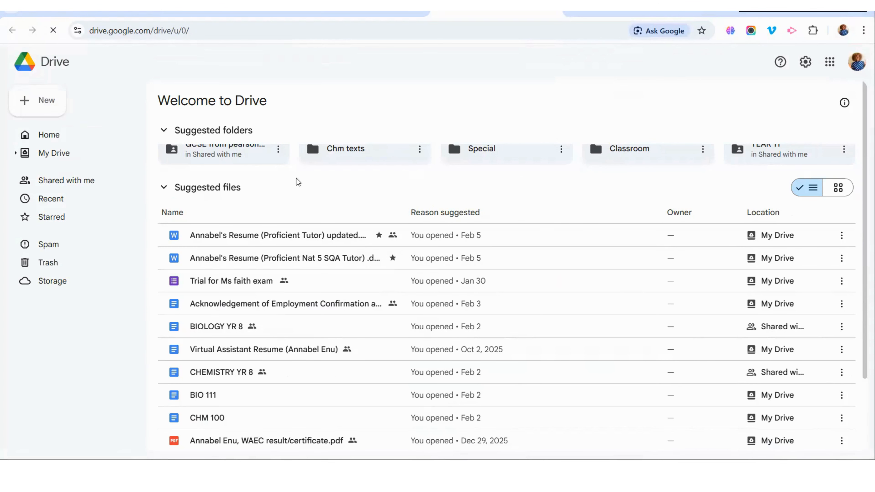
click(53, 136)
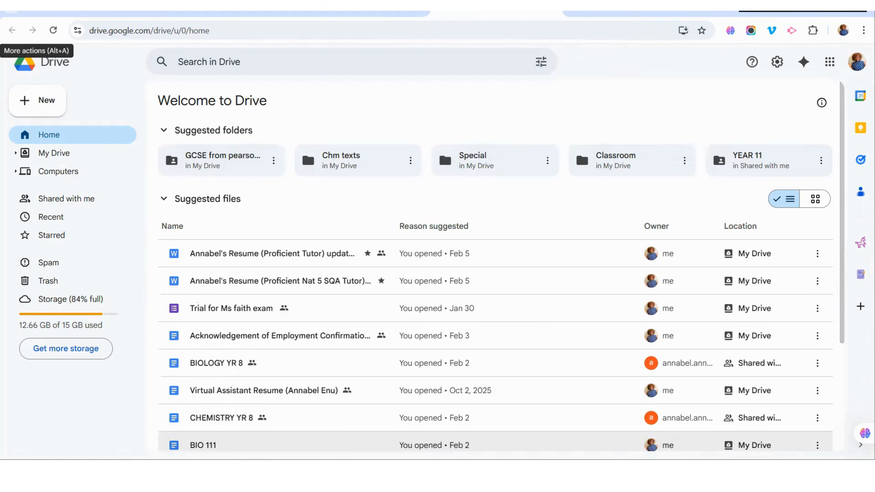
click(860, 274)
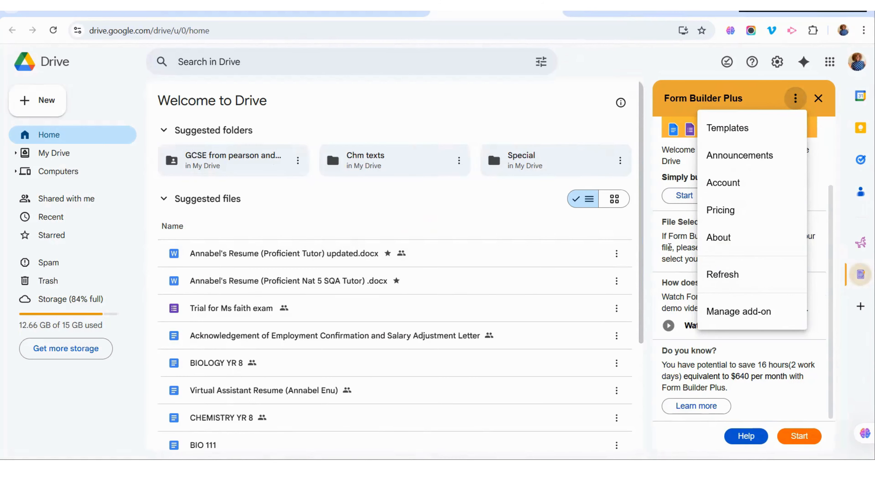
click(667, 244)
mouse_move(615, 470)
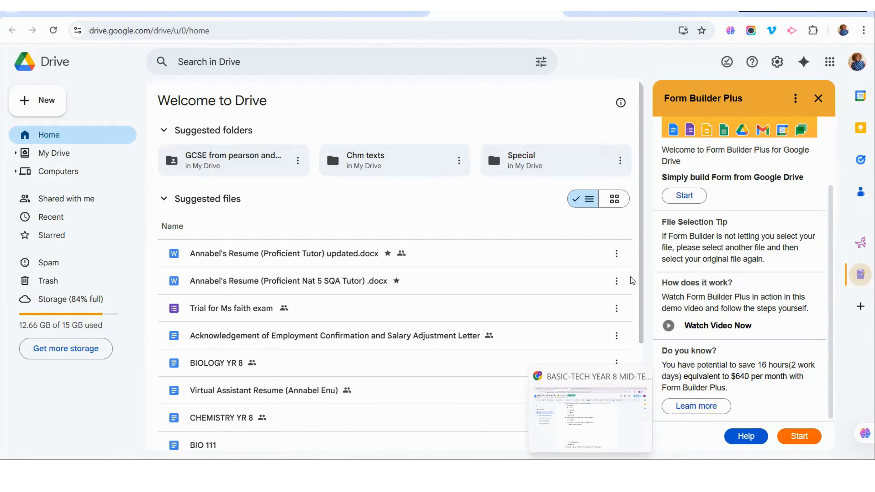
click(589, 417)
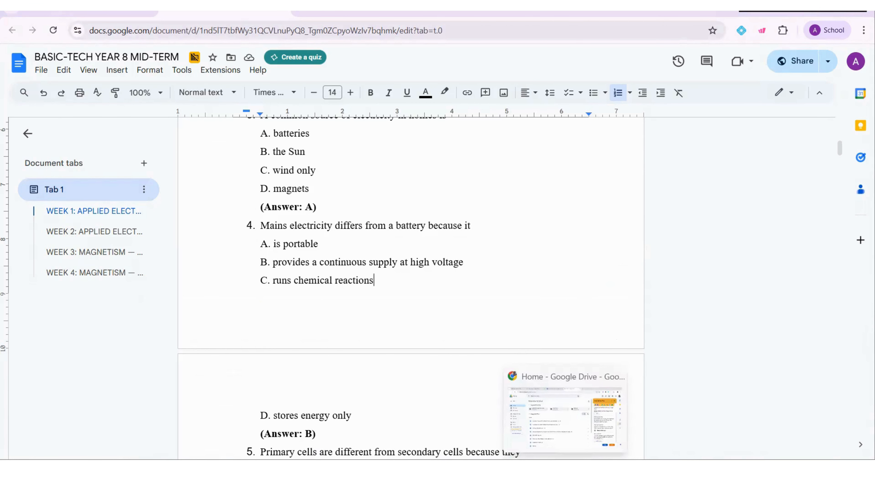
click(564, 417)
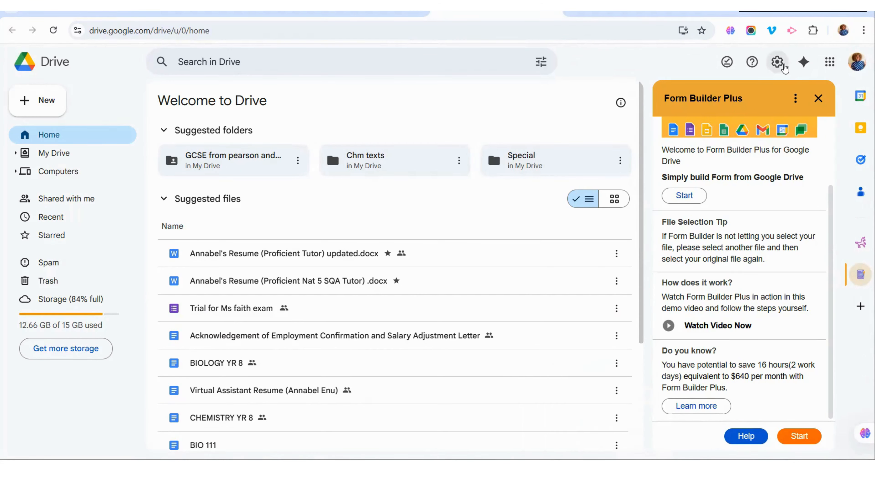
click(795, 98)
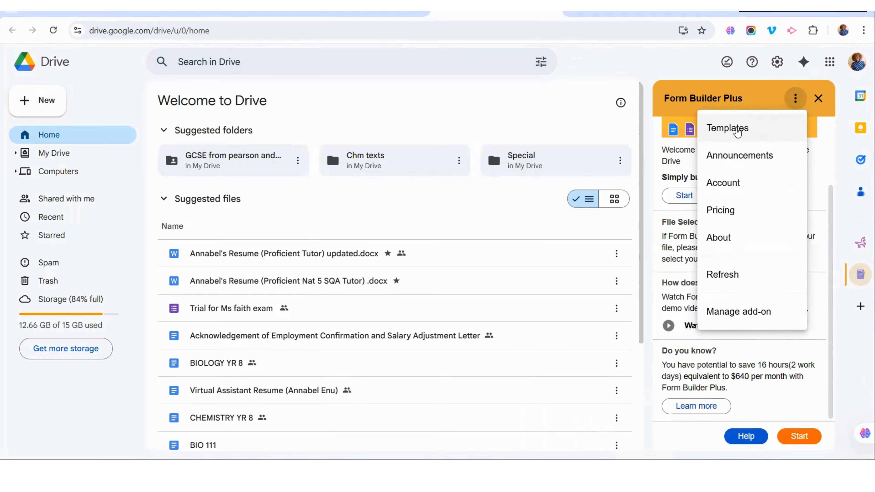
click(687, 250)
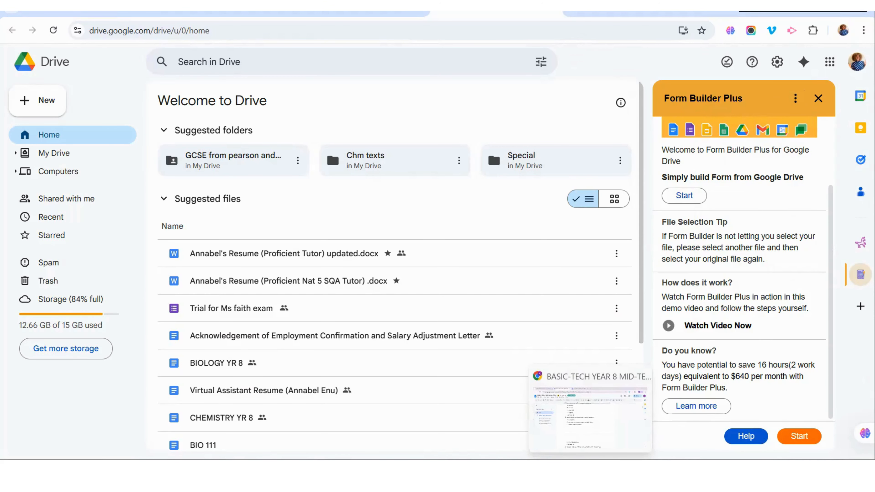
Switch to the BTECH 7 document in Google Docs and examine how question 6, its lettered options and its correct answer are formatted
click(590, 469)
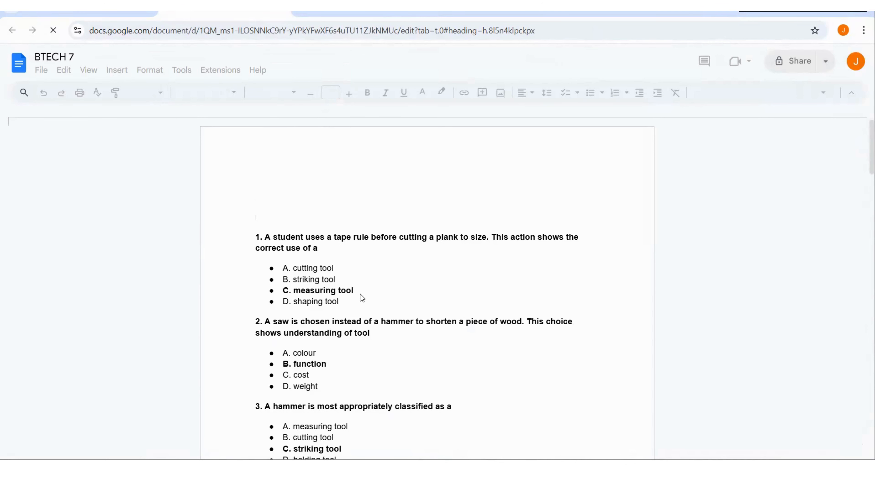
scroll(360, 293, down, 9)
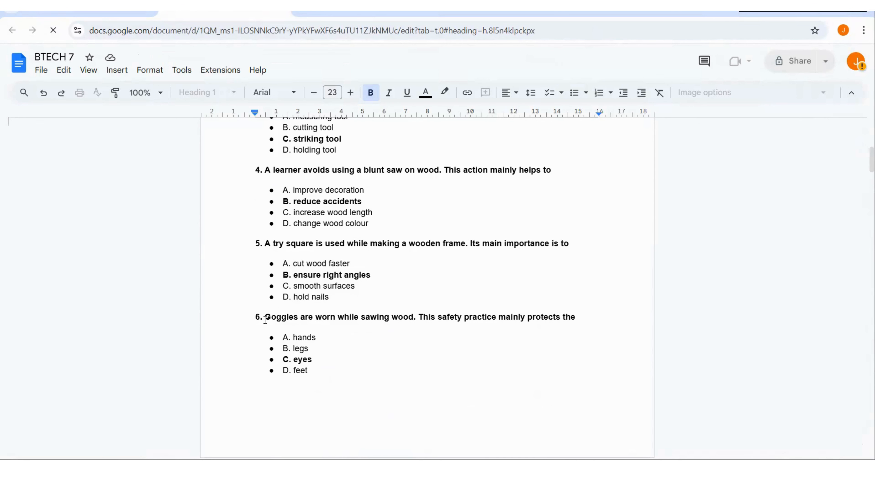
drag(265, 320, 370, 324)
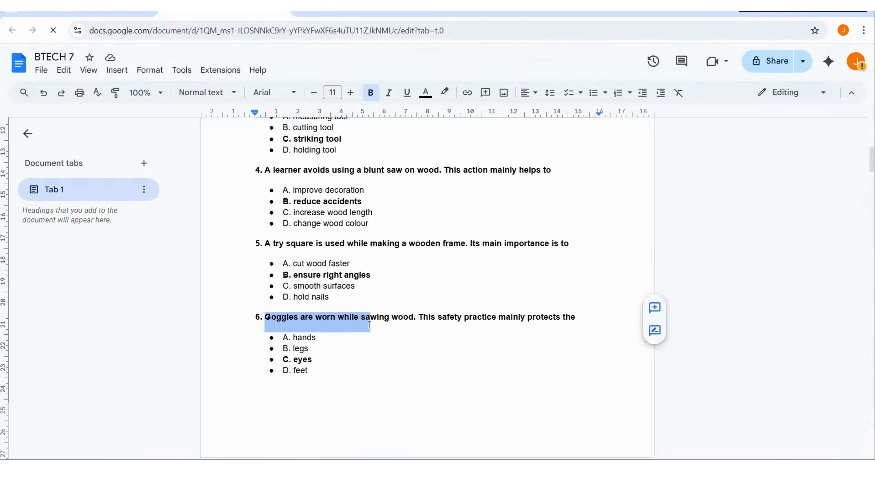
click(369, 323)
click(273, 336)
click(281, 337)
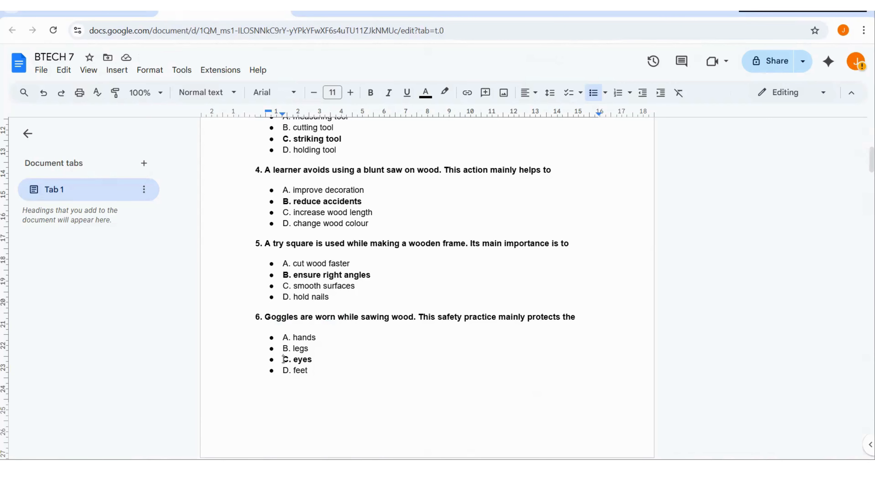
drag(283, 359, 316, 355)
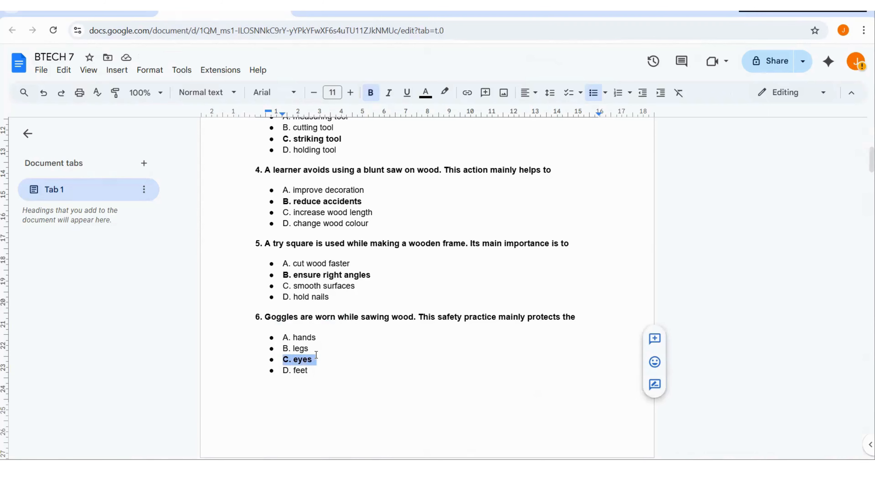
click(317, 357)
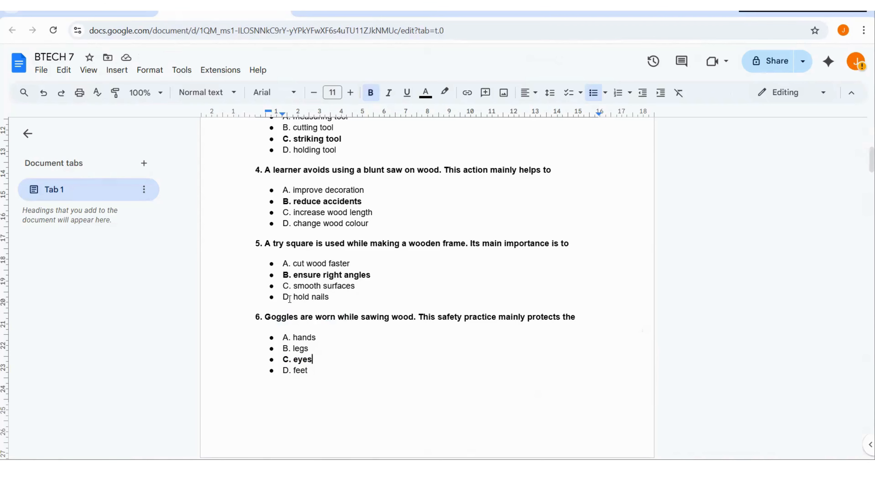
Examine the bulleted options of question 4 and how its correct answer is marked
scroll(290, 299, up, 2)
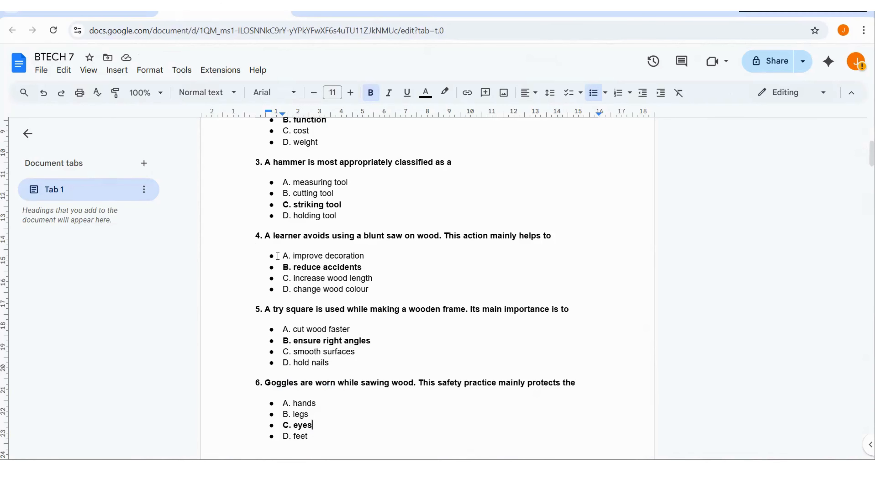
drag(270, 257, 269, 286)
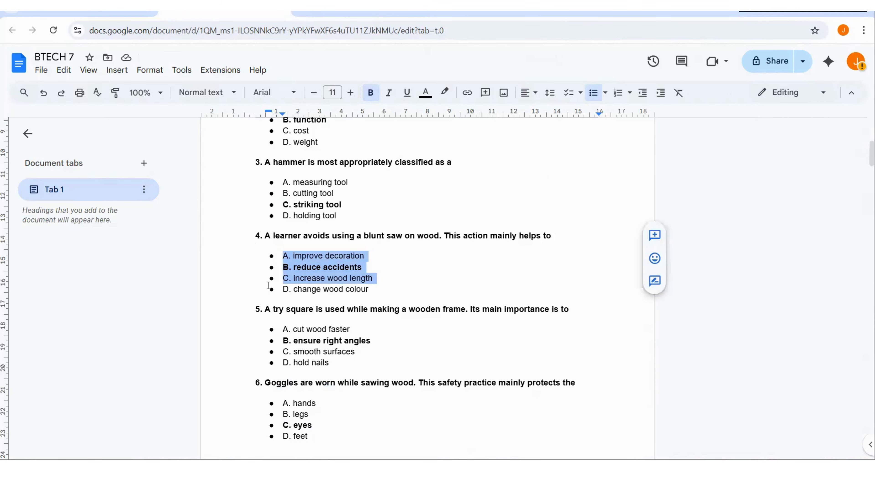
click(271, 289)
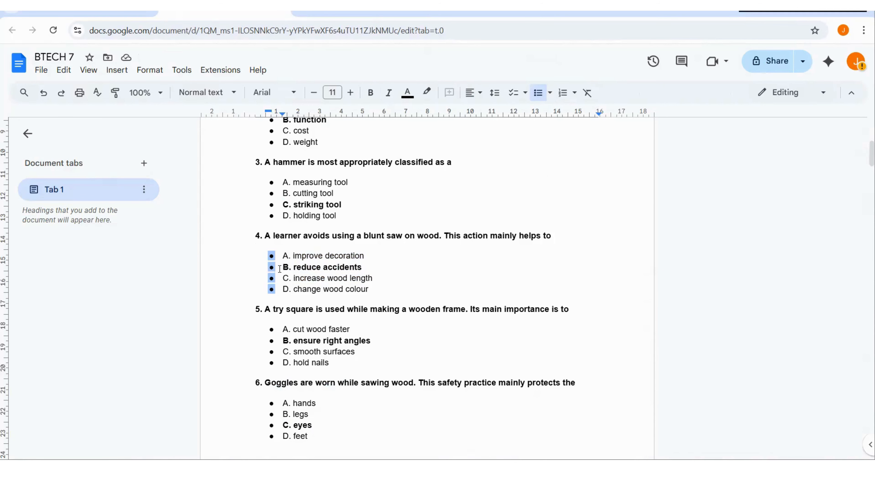
click(374, 259)
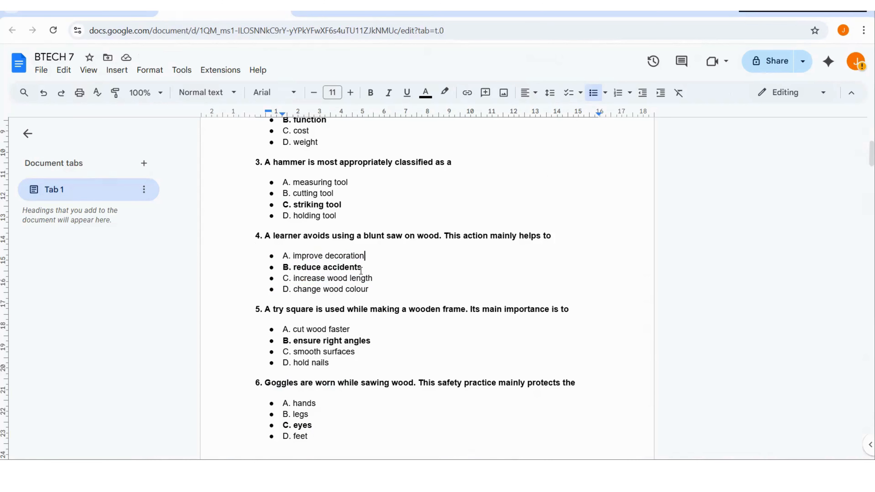
drag(364, 270, 278, 270)
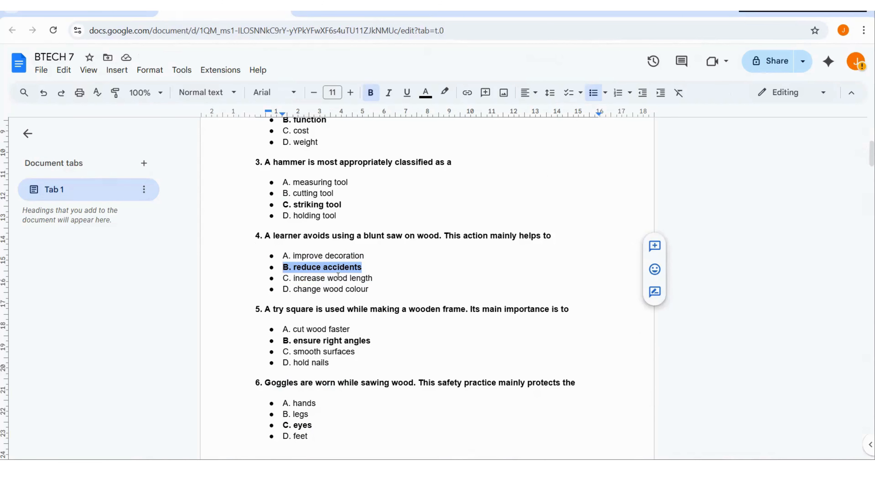
click(350, 287)
Look through the remaining multiple-choice questions in the BTECH 7 document to check their layout
scroll(350, 287, down, 6)
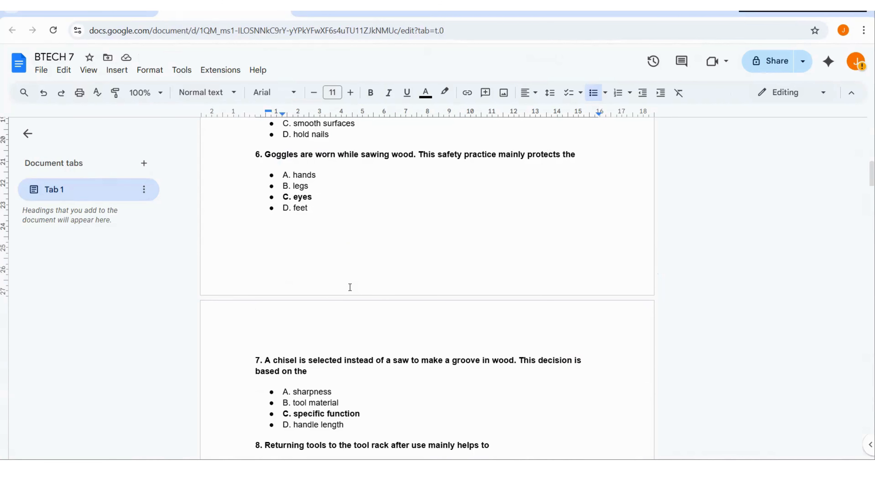
scroll(349, 287, up, 10)
scroll(350, 287, down, 20)
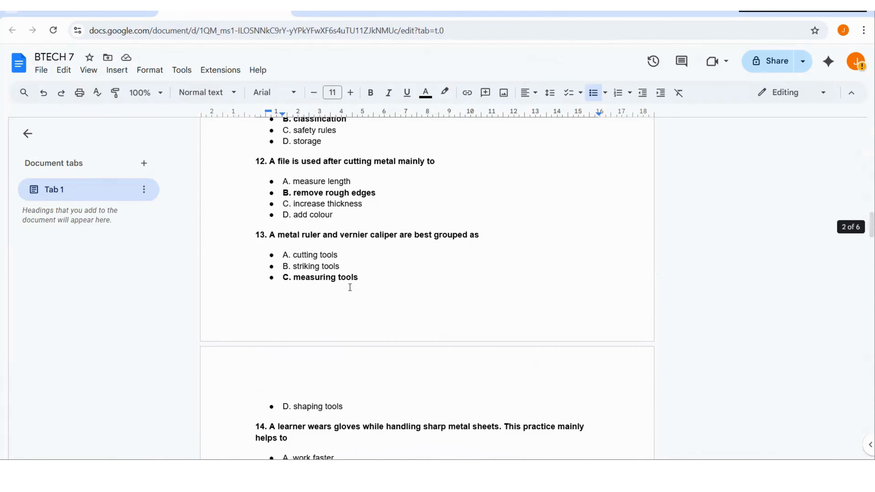
scroll(350, 287, down, 18)
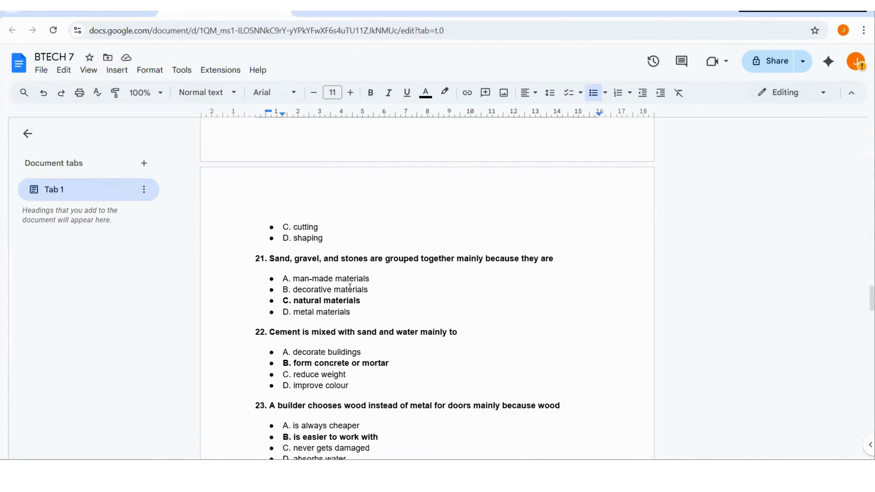
scroll(350, 288, down, 20)
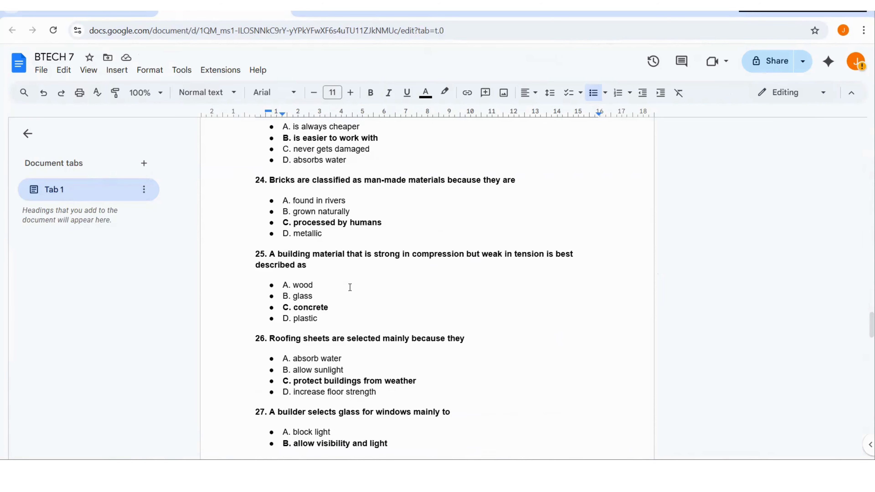
Check the layout and bolded correct answers from question 25 onward in the BTECH 7 document
scroll(349, 287, down, 6)
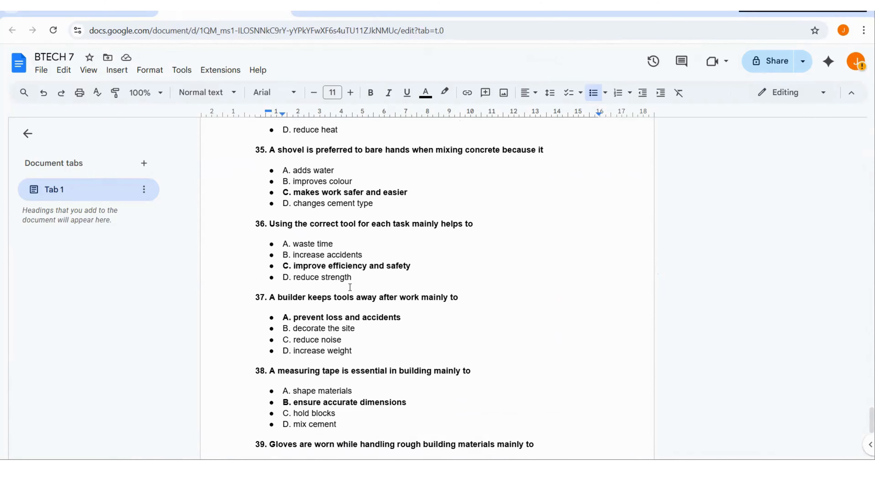
scroll(350, 287, down, 5)
scroll(349, 287, up, 10)
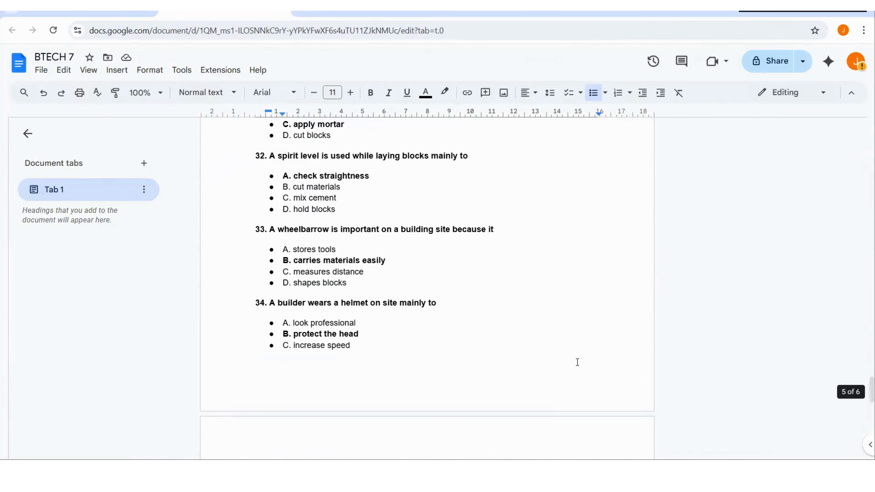
click(395, 276)
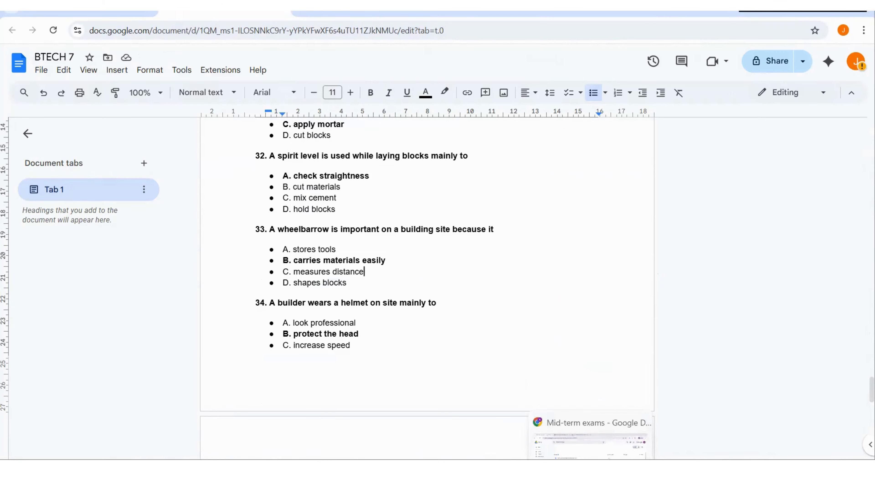
Switch to the Mid-term exams folder in Google Drive and open the BASIC-TECH YEAR 8 MID-TERM document
click(586, 414)
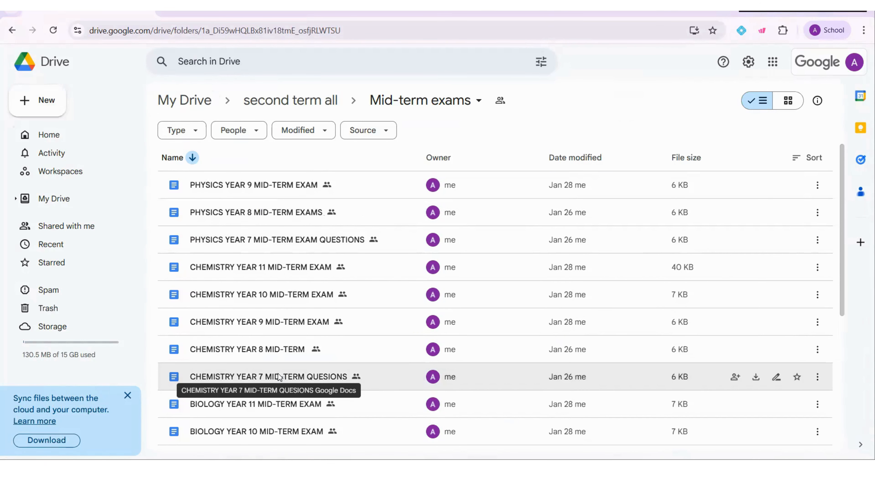
scroll(278, 374, down, 6)
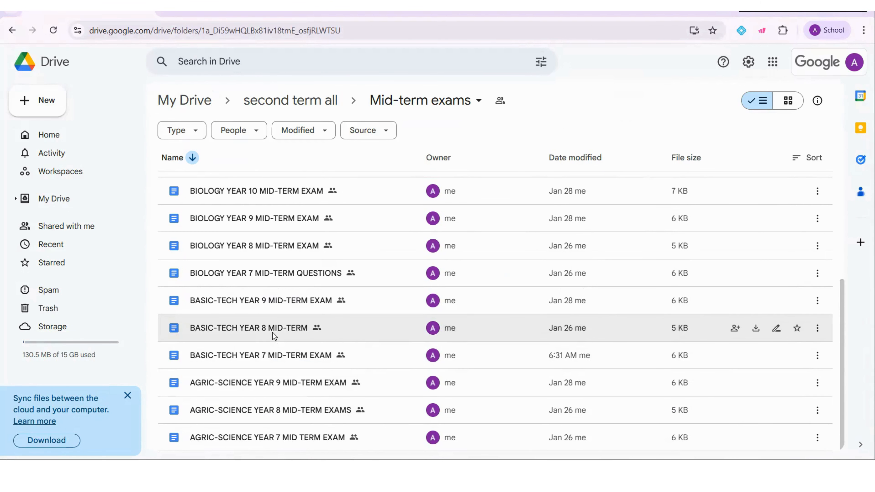
click(272, 329)
double_click(272, 329)
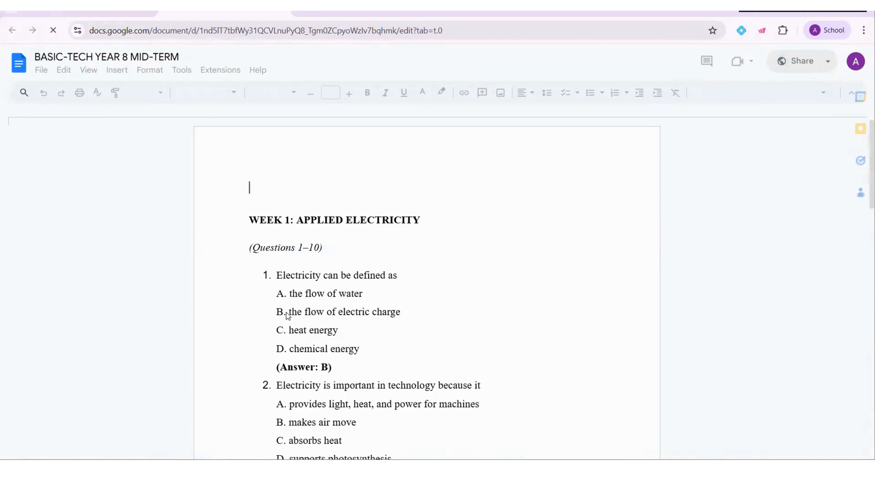
scroll(286, 312, down, 5)
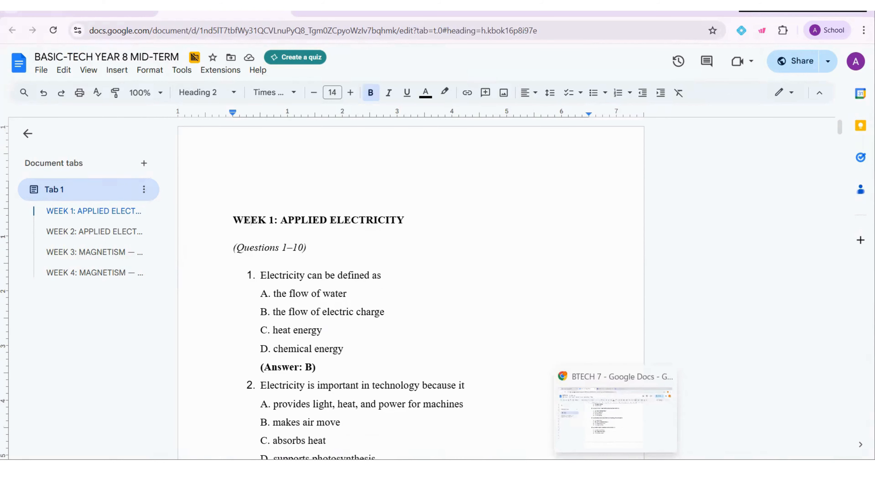
Compare the layout with the BTECH 7 document and select the entire content of the BASIC-TECH YEAR 8 MID-TERM document
mouse_move(615, 474)
click(615, 414)
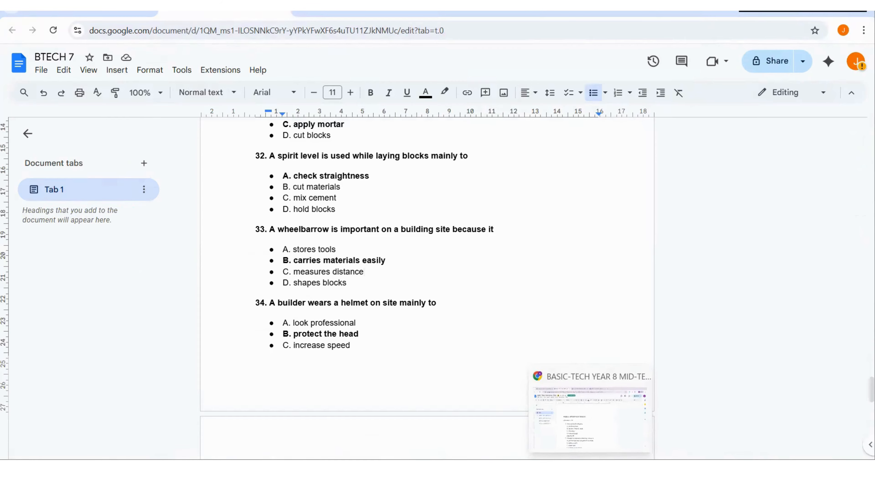
click(590, 413)
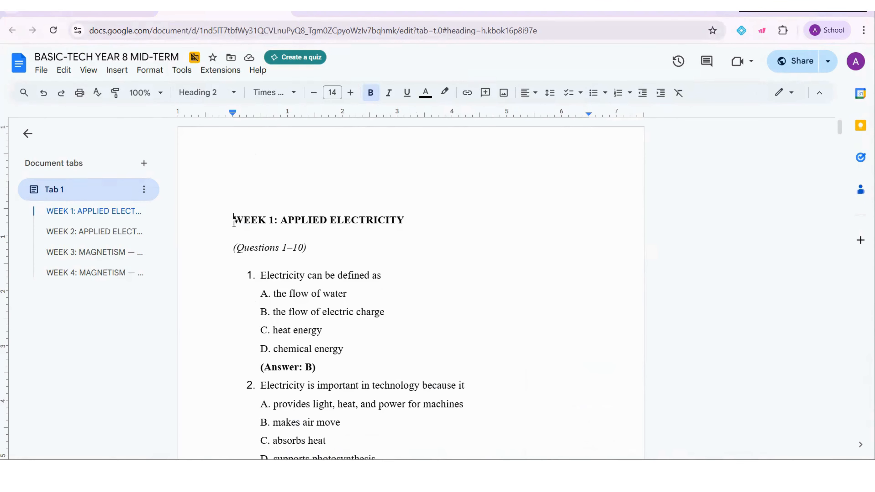
key(ctrl+a)
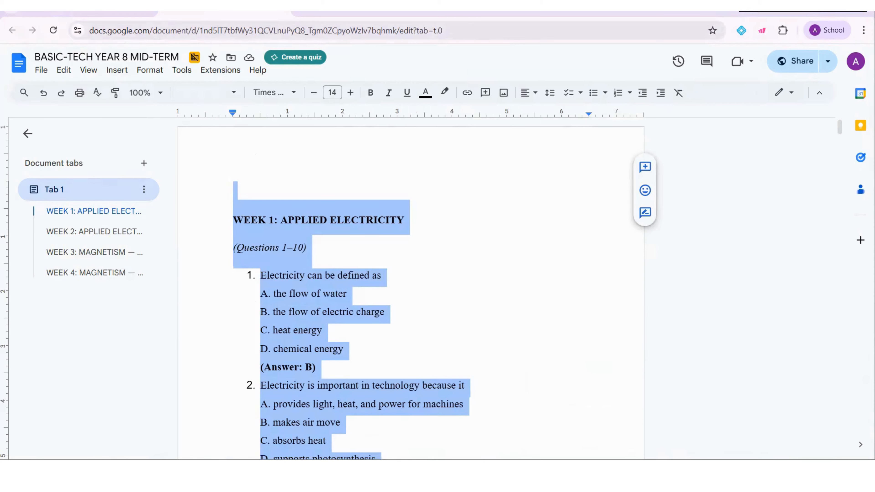
Switch to the ChatGPT conversation and examine the formatting request sent with the PHY 99.docx attachment
click(585, 414)
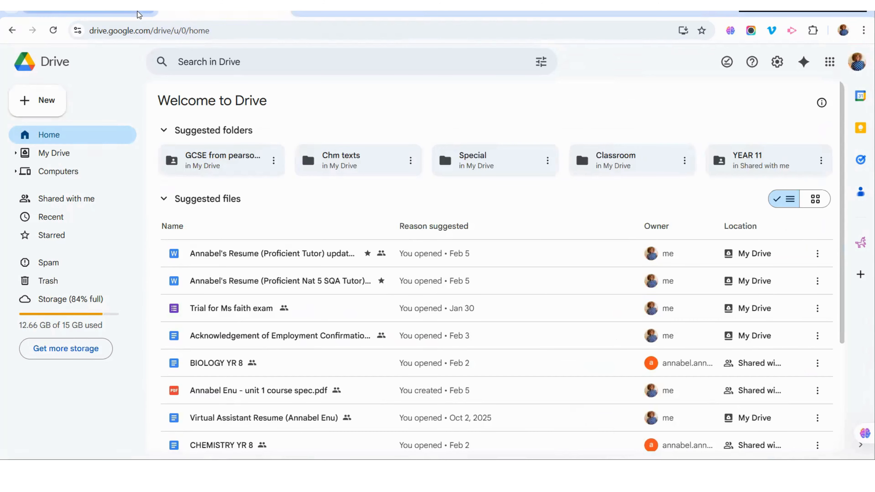
click(123, 15)
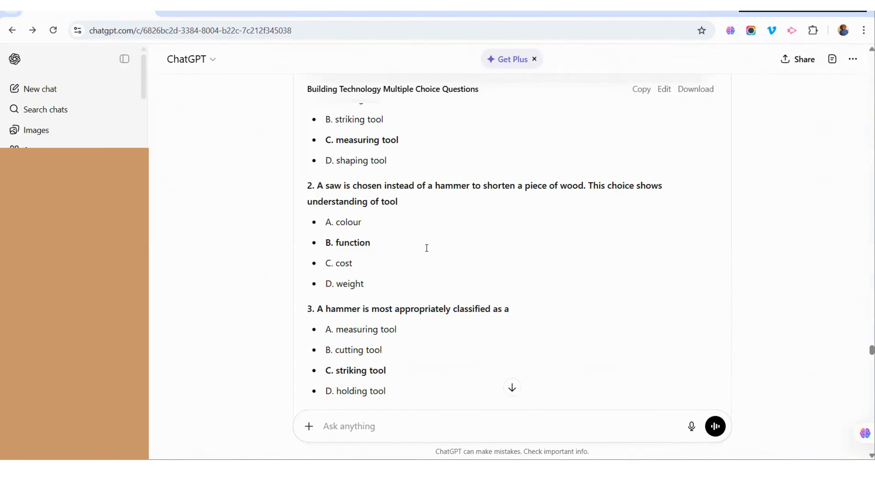
scroll(426, 248, up, 20)
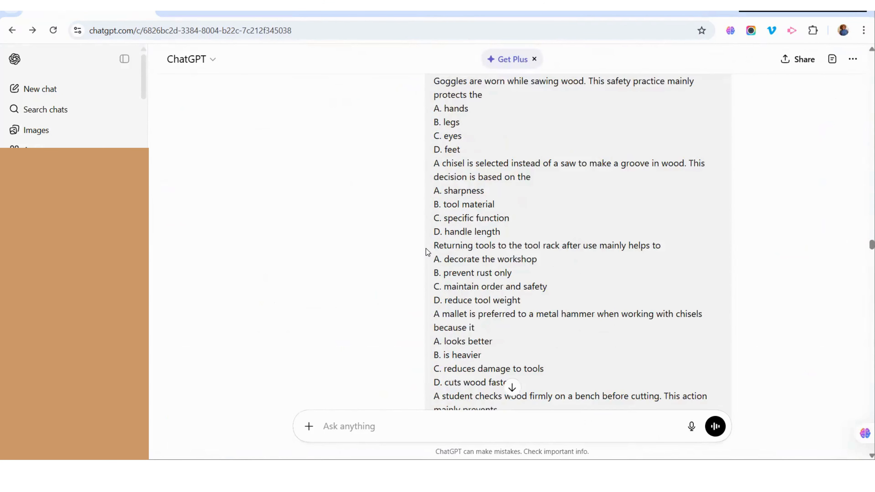
scroll(427, 251, down, 20)
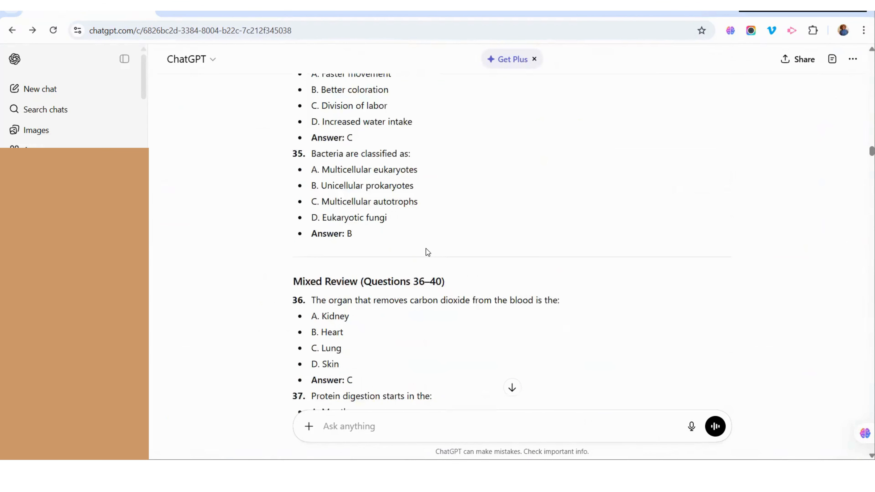
scroll(426, 251, up, 20)
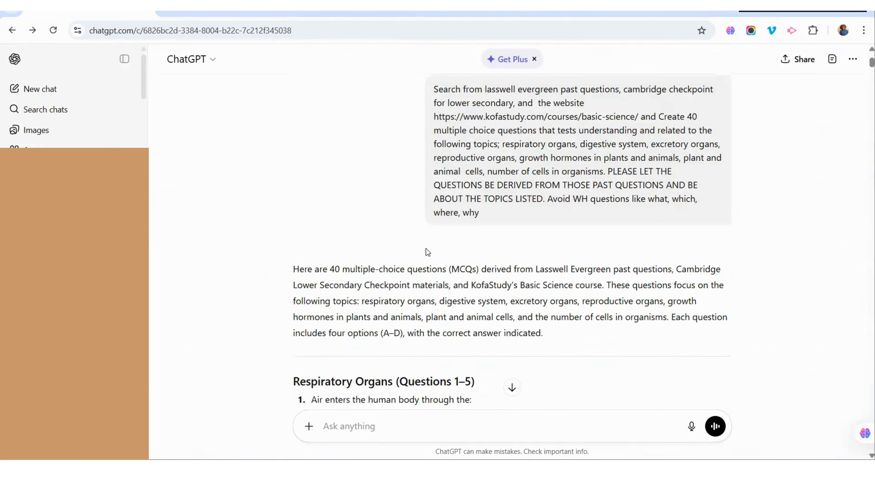
scroll(427, 251, down, 20)
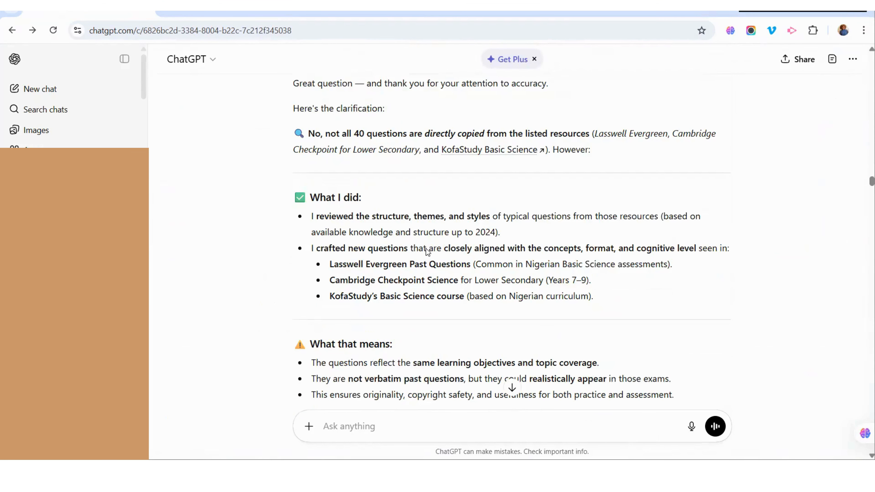
scroll(427, 252, up, 20)
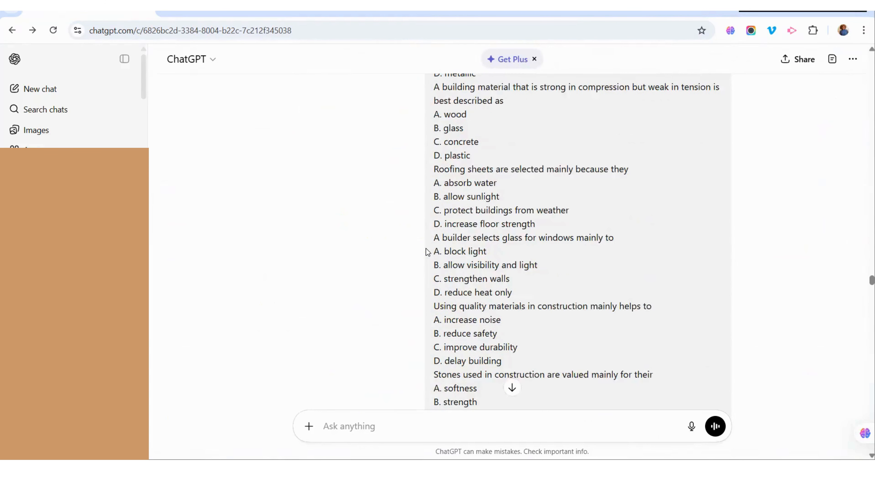
scroll(427, 253, up, 20)
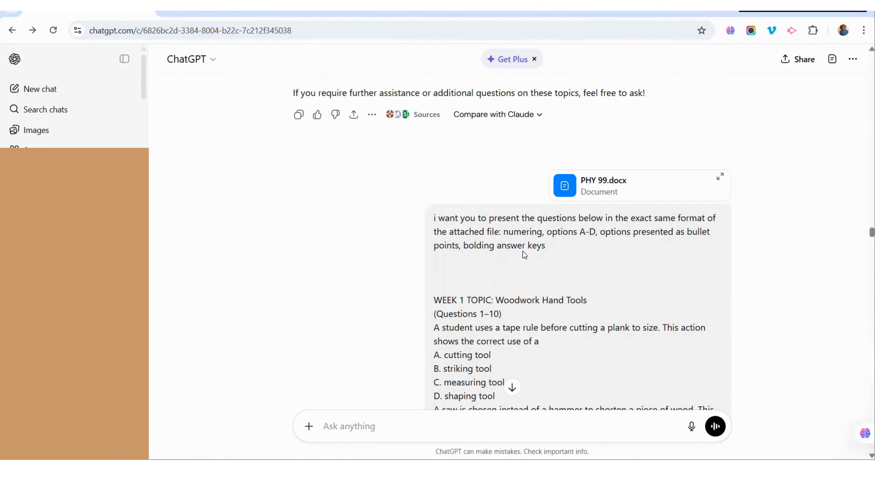
drag(434, 219, 547, 250)
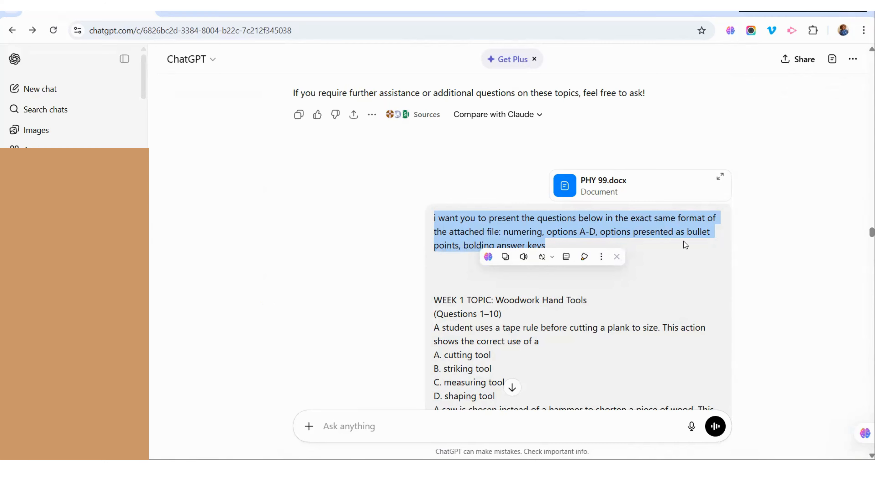
click(555, 240)
Review the follow-up prompts about canvas output and bolding the correct options, including the example options in ChatGPT's reply
scroll(546, 405, down, 10)
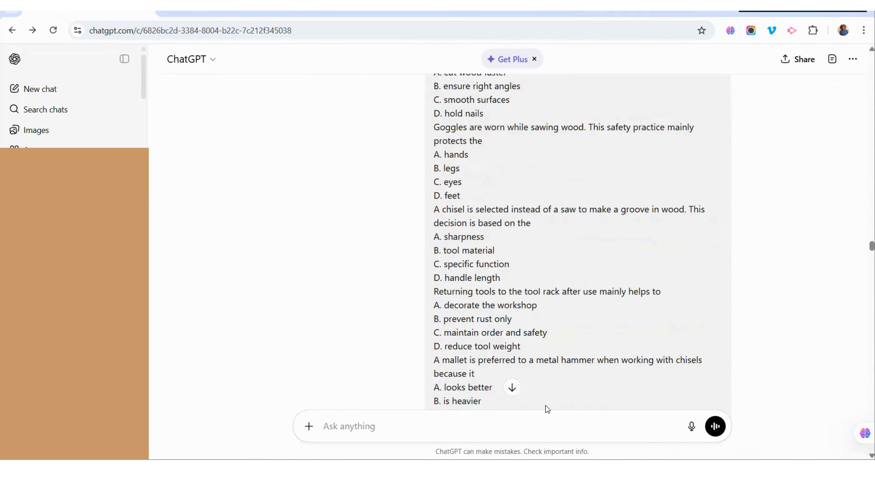
scroll(546, 409, down, 20)
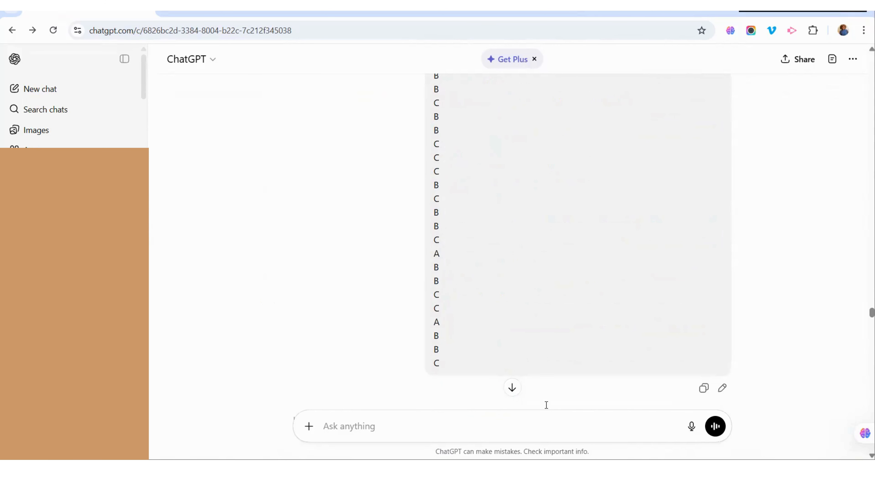
scroll(546, 405, down, 10)
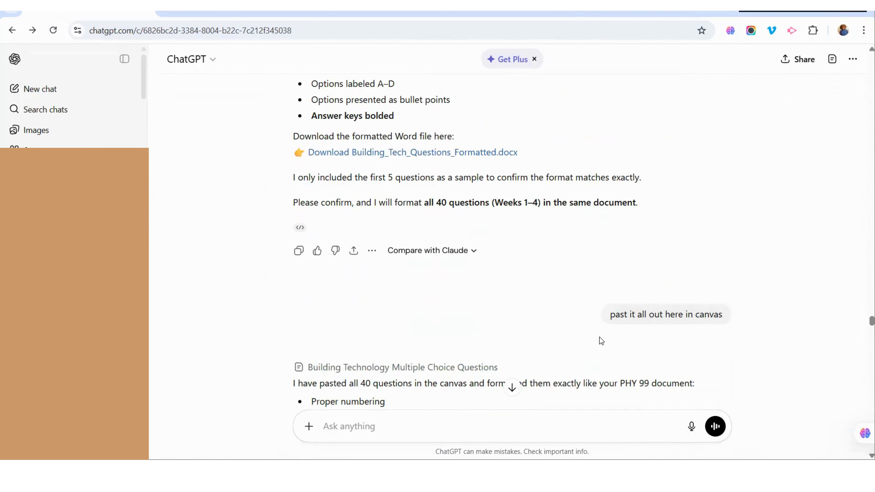
scroll(599, 337, down, 8)
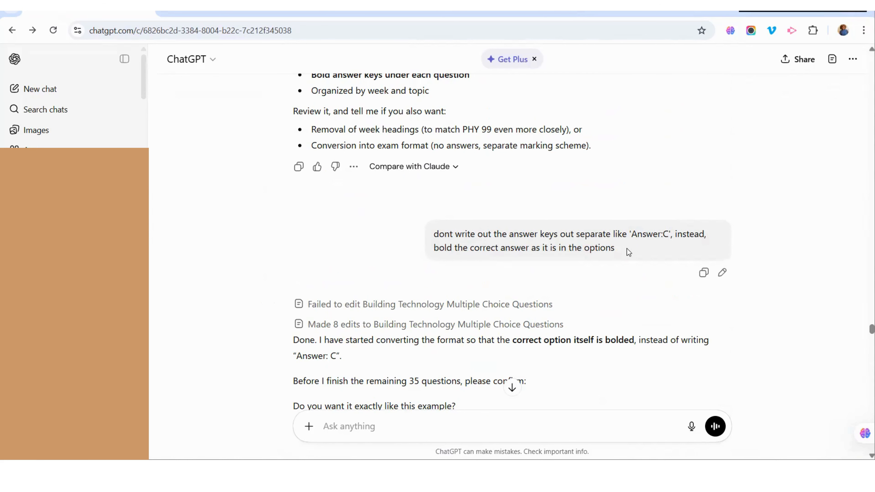
scroll(627, 248, down, 4)
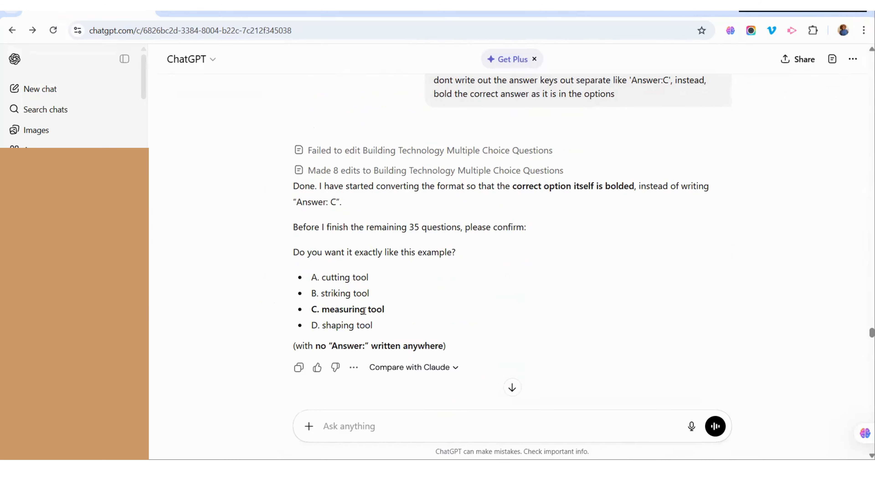
drag(307, 277, 397, 327)
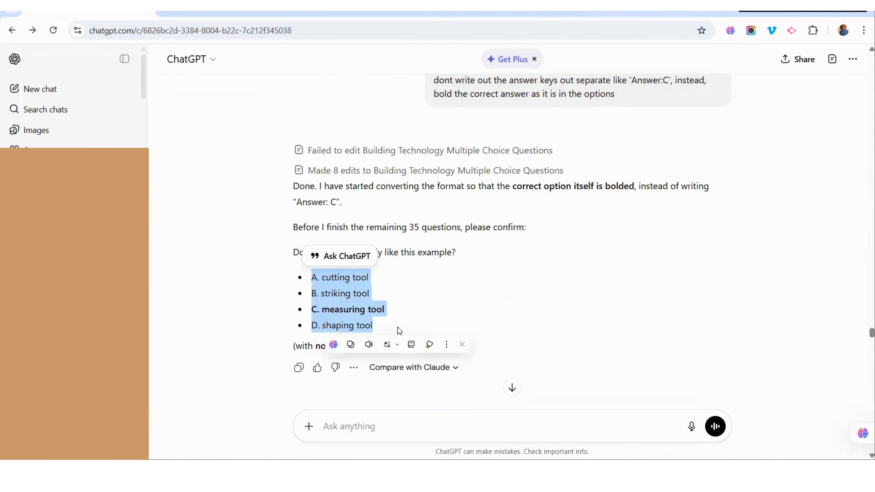
click(397, 327)
Copy the full Building Technology Multiple Choice Questions text from the canvas in the ChatGPT conversation
scroll(397, 327, down, 15)
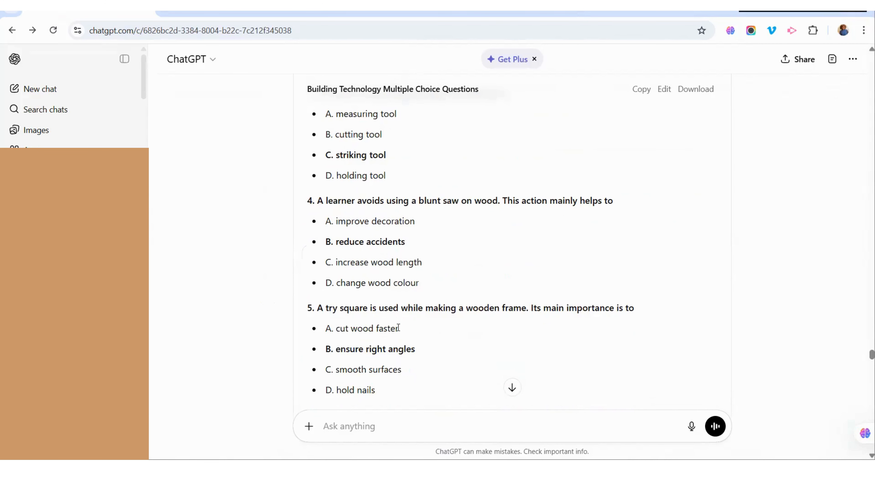
scroll(398, 327, up, 10)
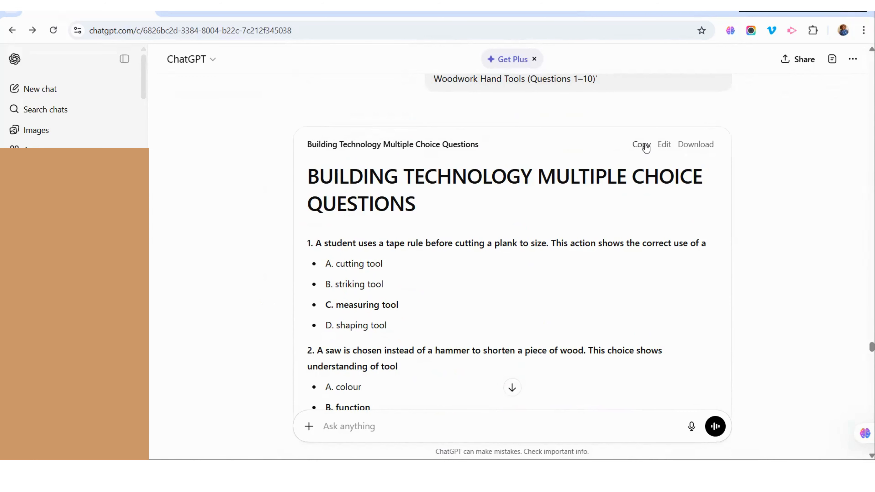
click(642, 144)
click(663, 144)
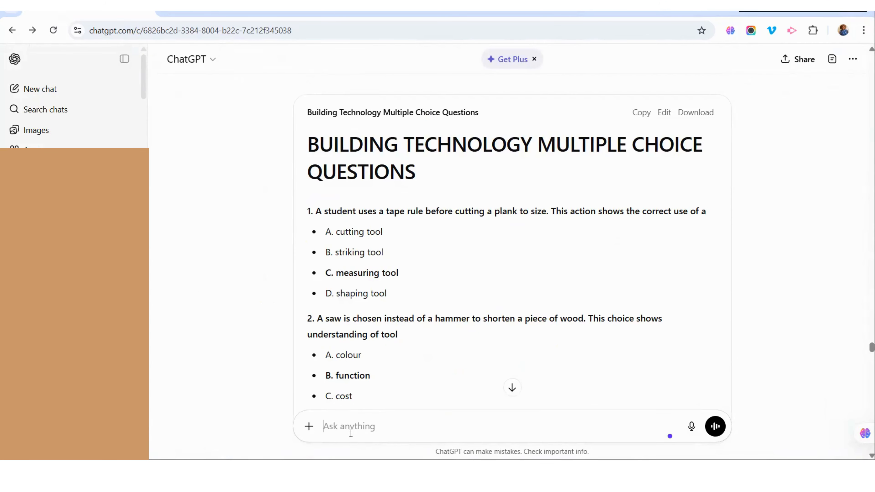
Draft a new ChatGPT message reading "DO LIKEWISE" with the copied Building Technology questions pasted below a blank line
text(DO LIKEWISE)
key(shift+Return)
key(shift+Return)
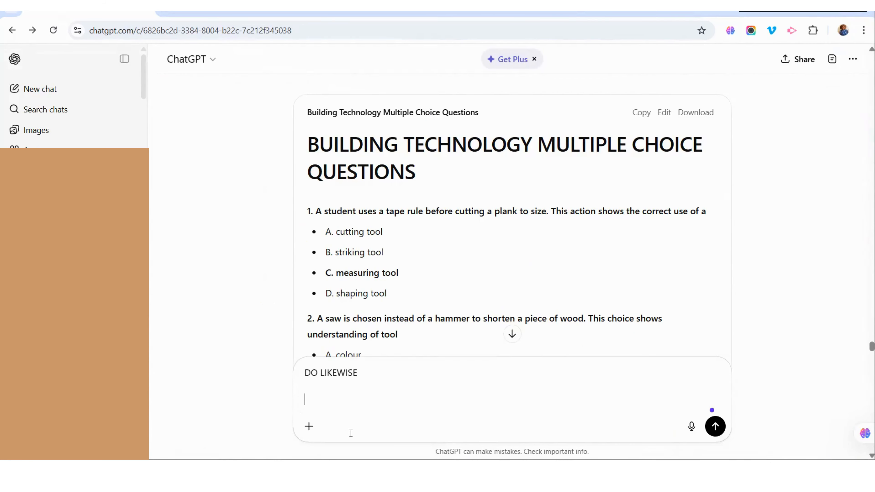
key(ctrl+v)
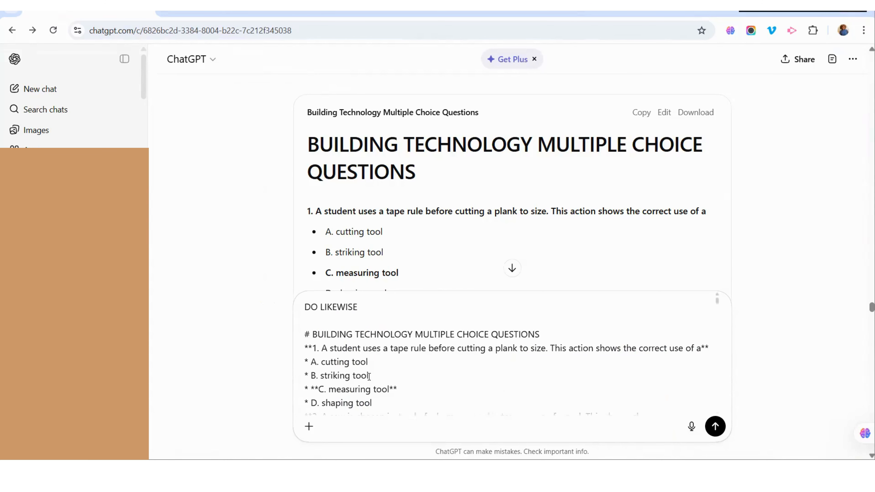
scroll(368, 377, down, 3)
scroll(369, 377, up, 3)
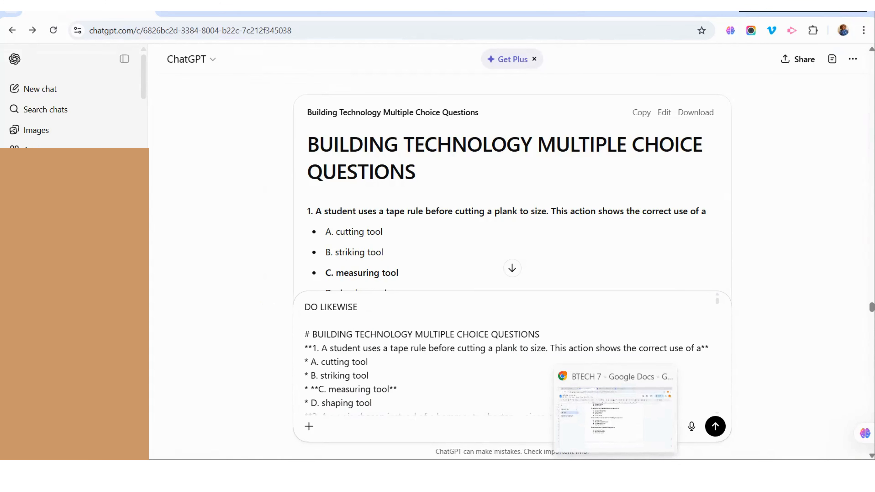
Revisit the BASIC-TECH YEAR 8 MID-TERM and BTECH 7 documents and return to the ChatGPT conversation
click(575, 429)
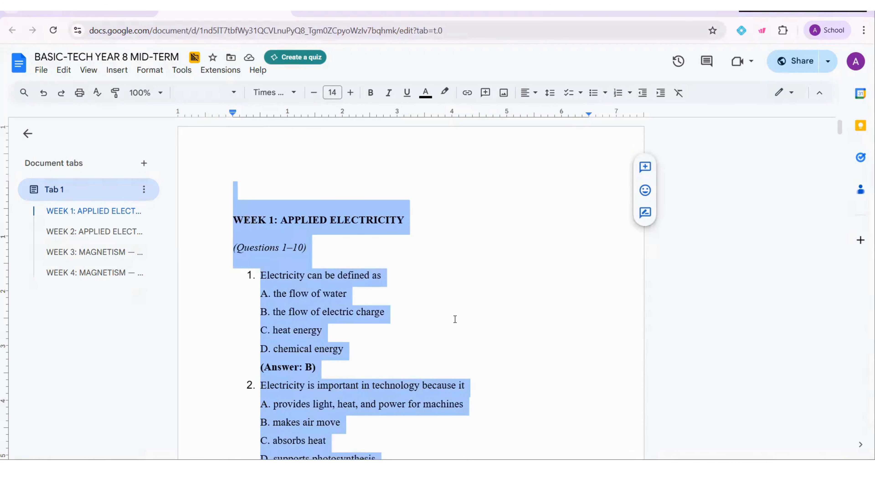
click(615, 477)
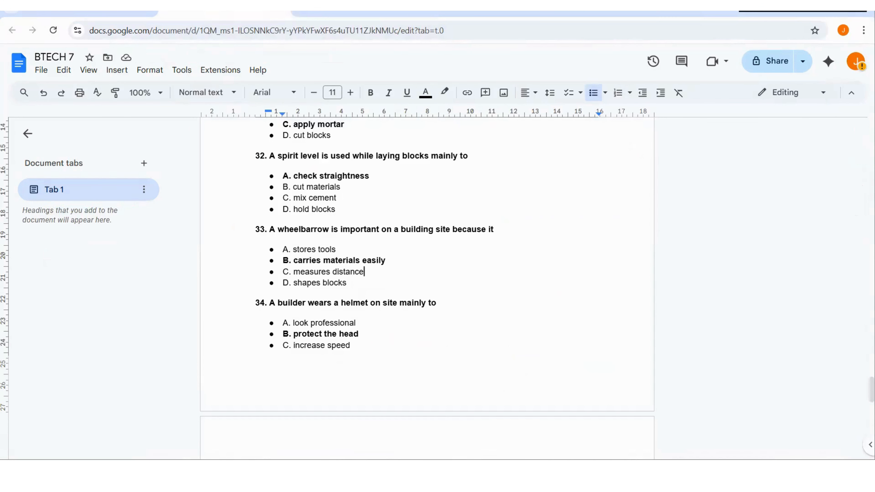
click(565, 477)
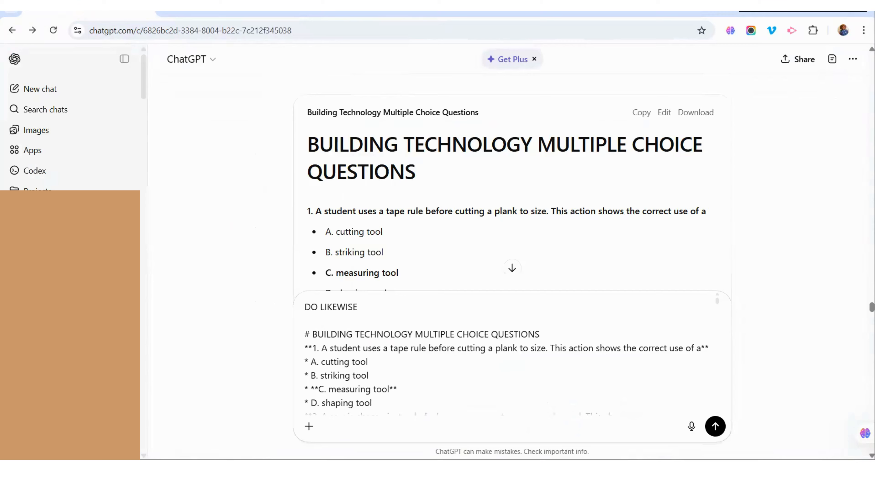
Review the drafted message alongside the Building Technology questions in the canvas
scroll(463, 376, down, 14)
scroll(463, 375, up, 14)
click(464, 376)
scroll(464, 375, up, 10)
scroll(548, 246, down, 10)
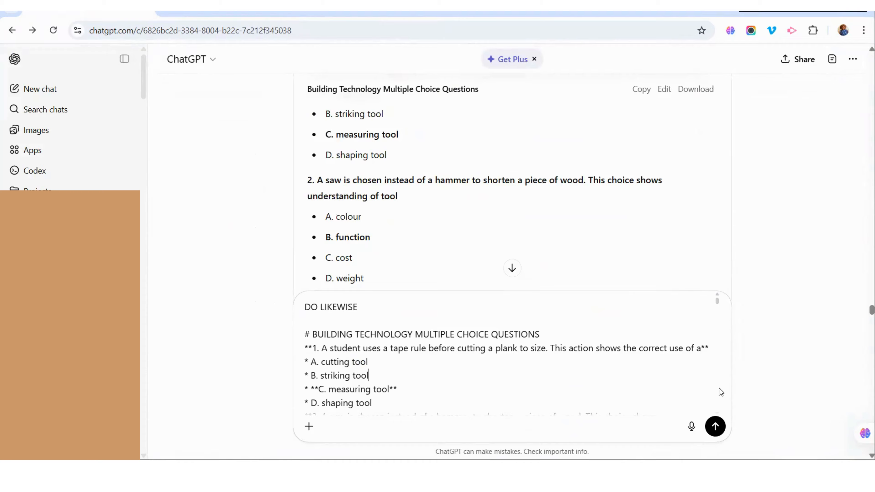
Send the drafted message to ChatGPT and check the reformatted Building Technology questions in its reply
click(718, 433)
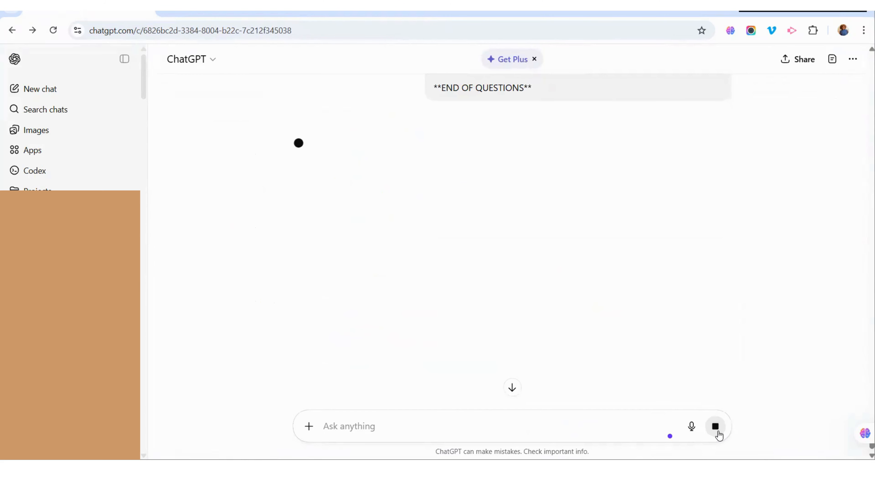
scroll(527, 186, up, 4)
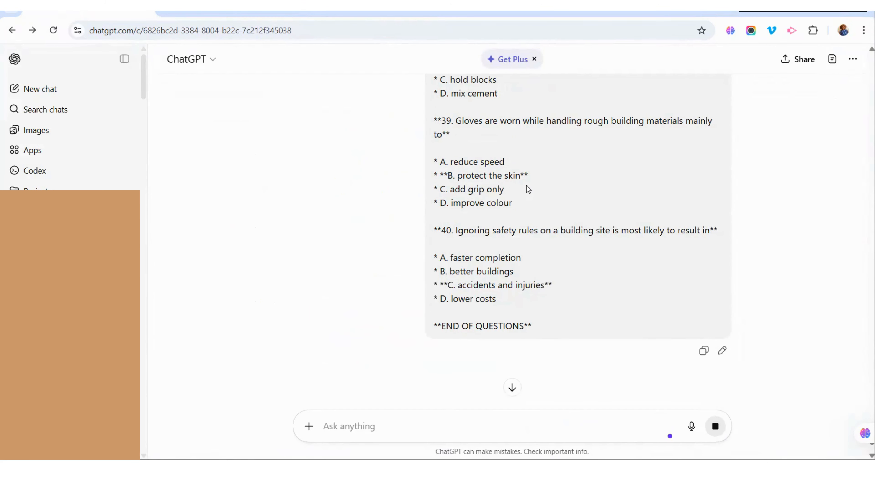
scroll(526, 186, up, 4)
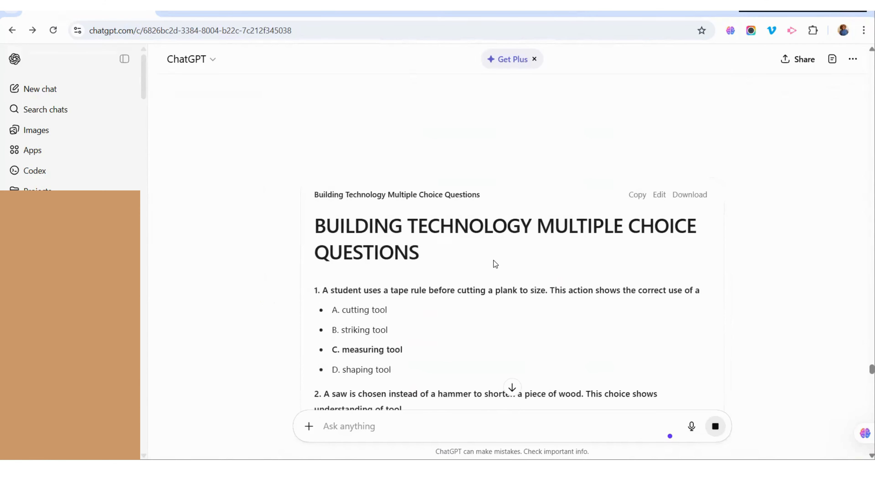
Copy the entire contents of the BASIC-TECH YEAR 8 MID-TERM document
mouse_move(590, 469)
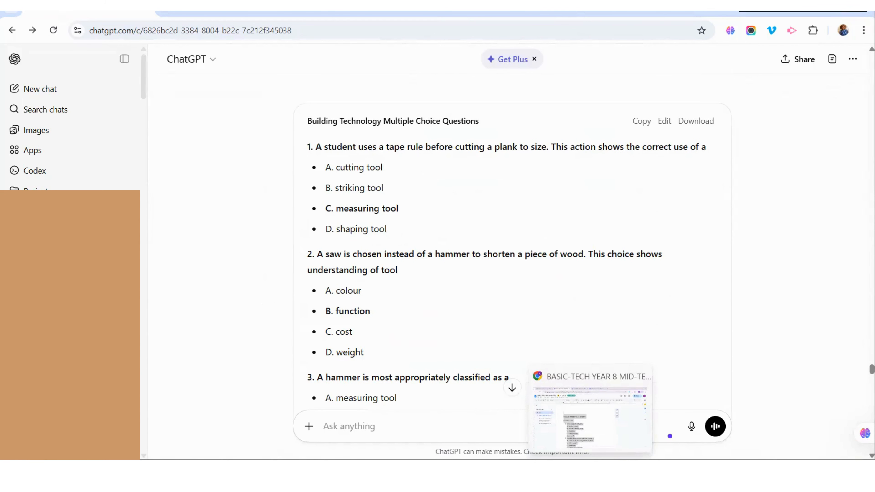
click(591, 469)
click(290, 315)
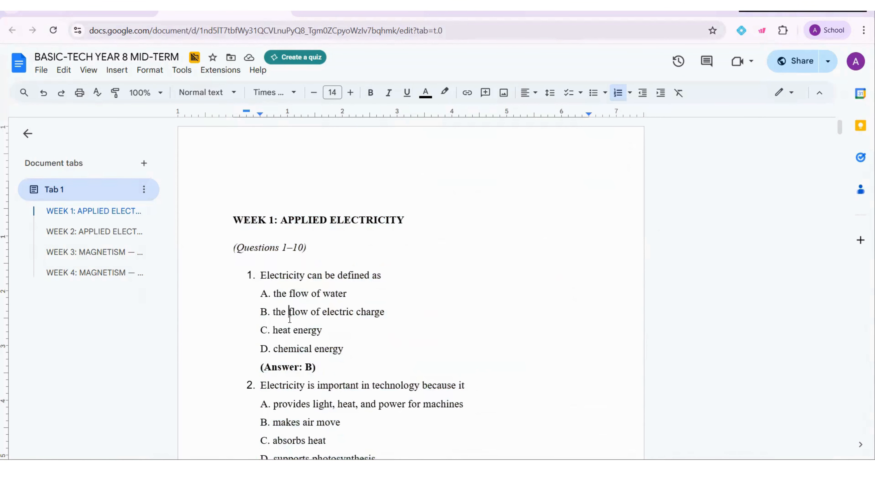
key(ctrl+a)
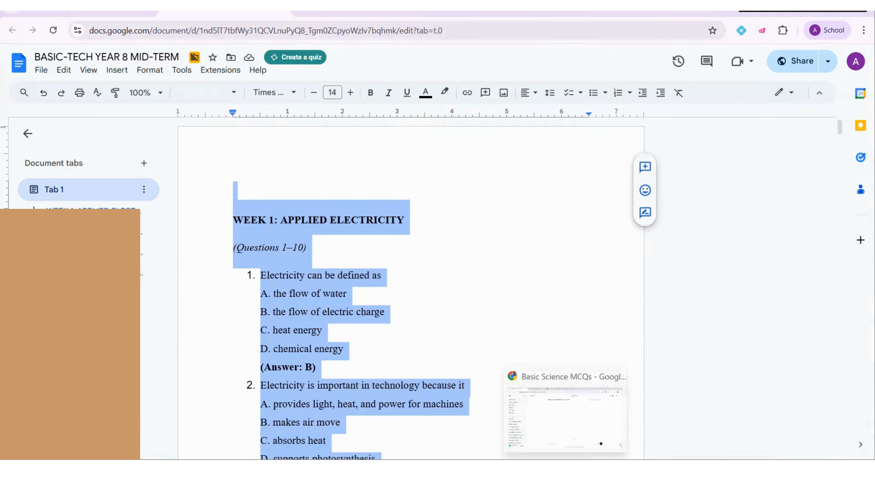
Send ChatGPT a message reading "DO LIKEWISE" with the copied Year 8 questions pasted below a blank line
click(565, 469)
click(376, 434)
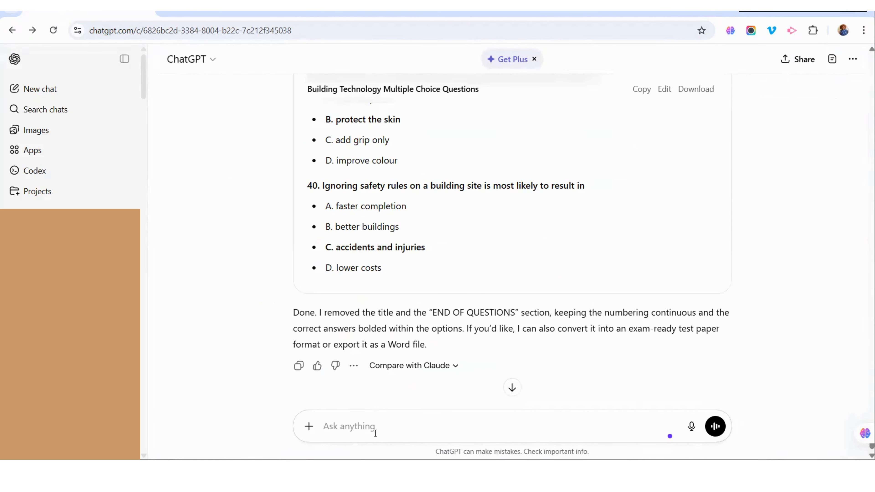
text(DO LIKEWISE)
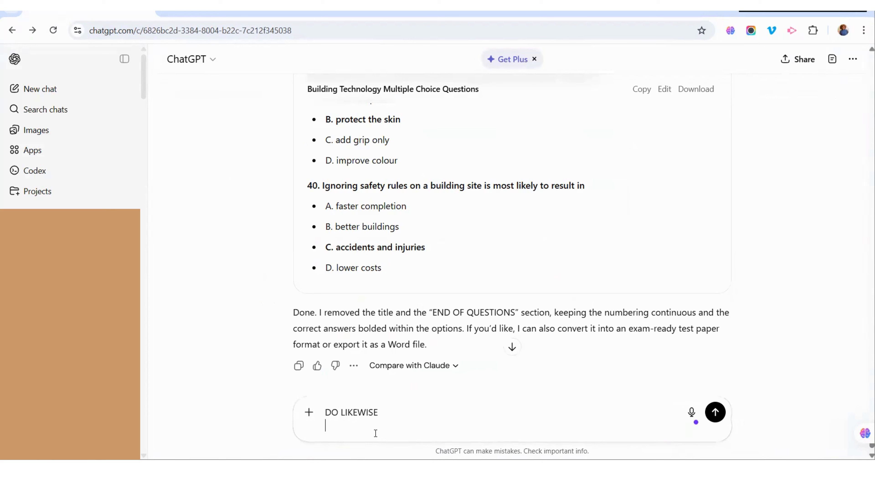
key(shift+Return)
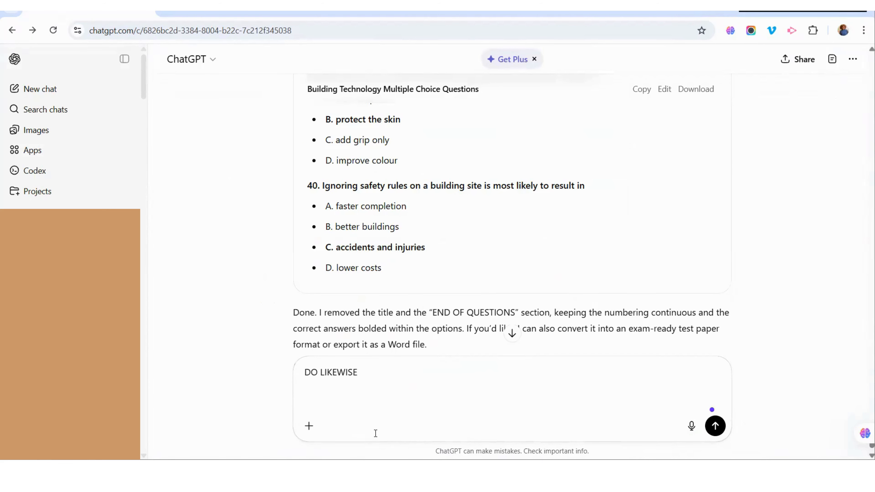
key(ctrl+v)
scroll(369, 392, down, 3)
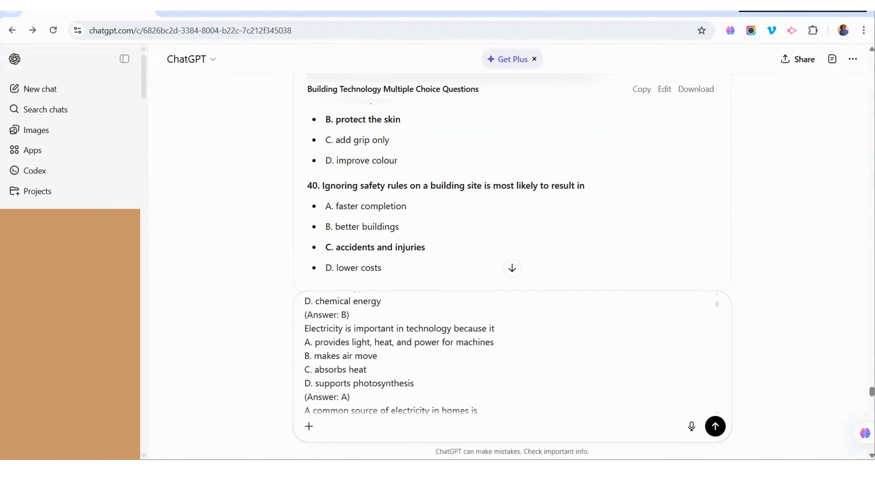
click(715, 427)
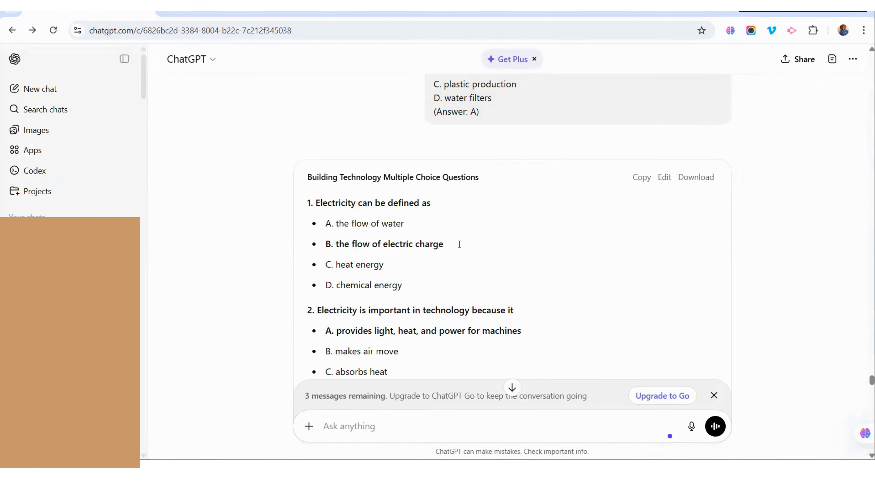
Copy the reformatted electricity and magnetism questions from ChatGPT and paste them into a new blank Google Docs document created from Drive
click(640, 178)
click(615, 469)
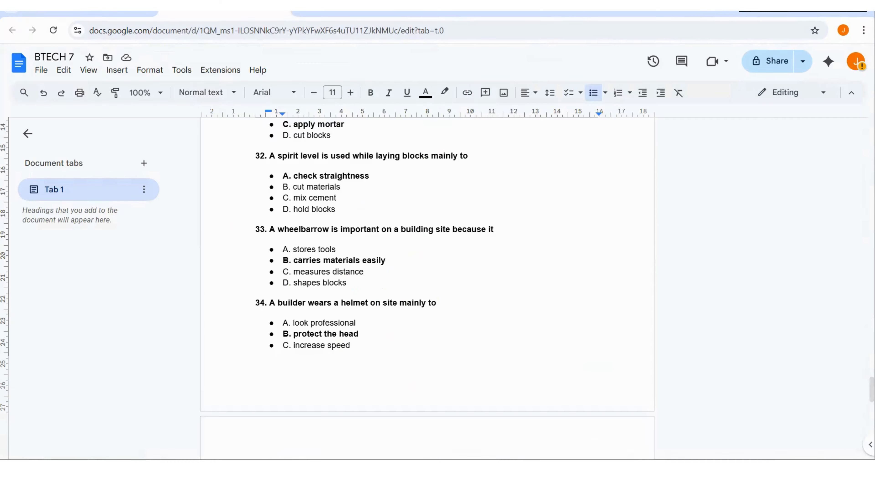
click(98, 14)
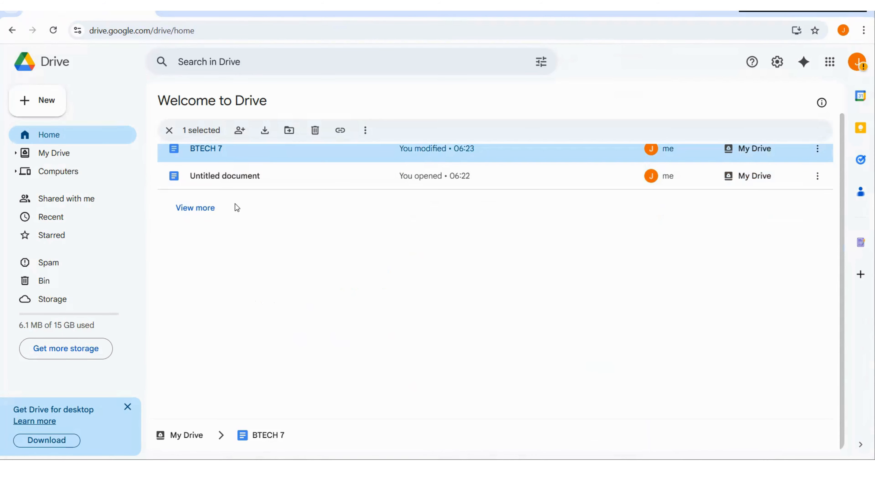
click(169, 131)
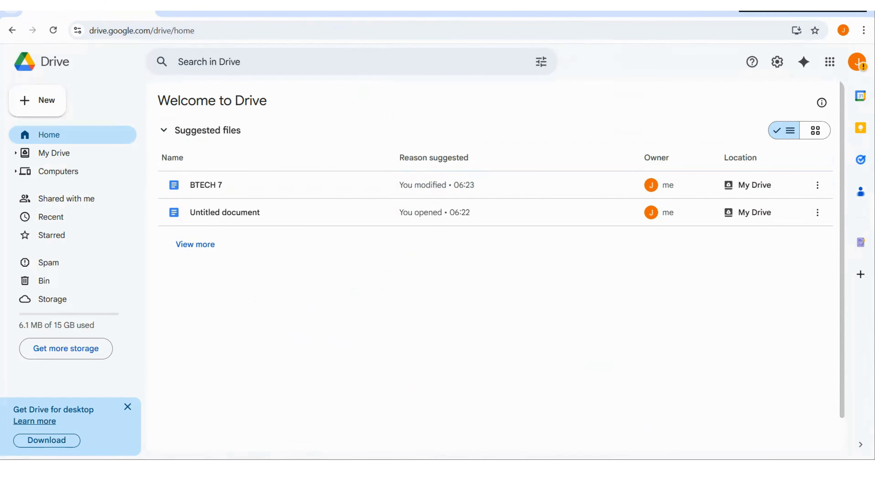
click(35, 100)
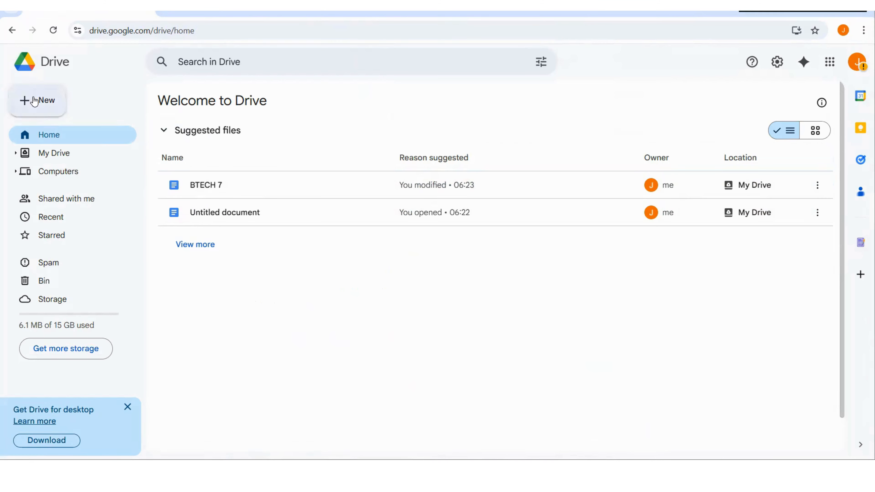
click(69, 171)
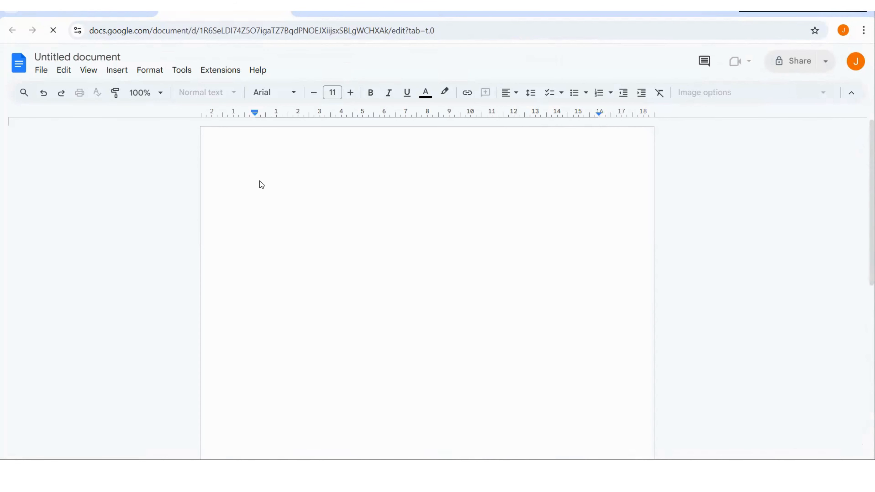
key(ctrl+v)
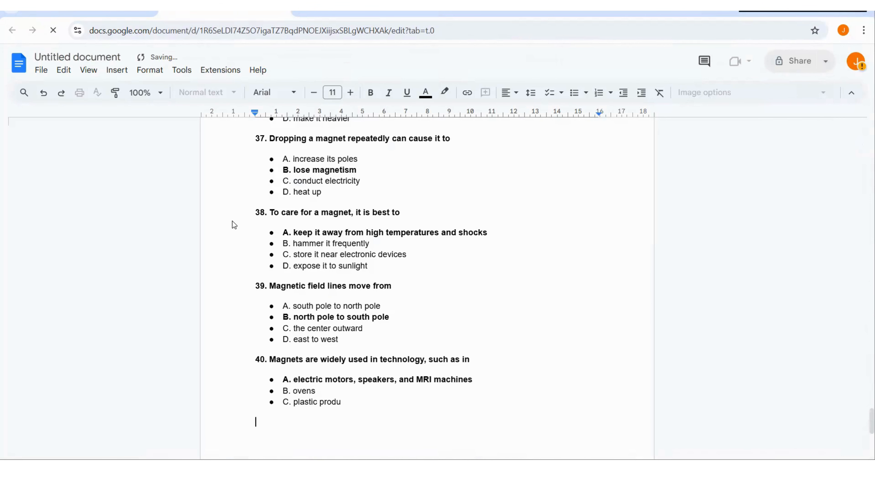
Rename the new document as BTECH 8
scroll(232, 224, up, 15)
click(91, 58)
text(1)
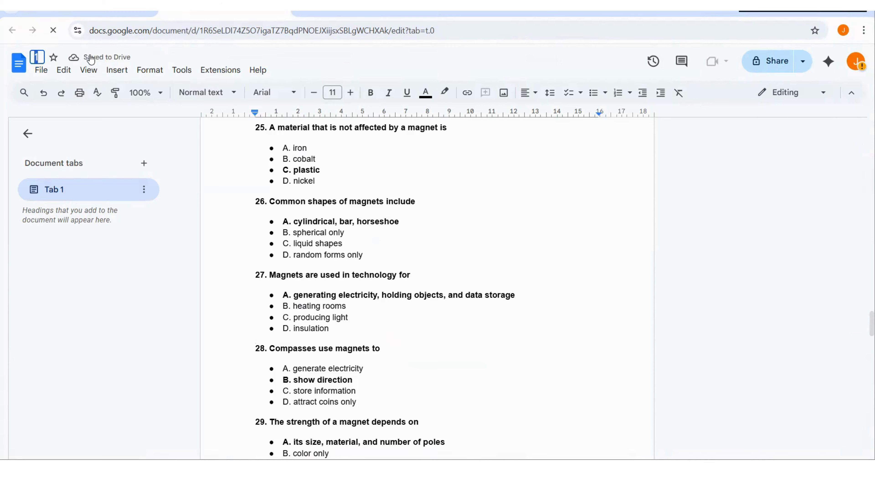
text(BTEC)
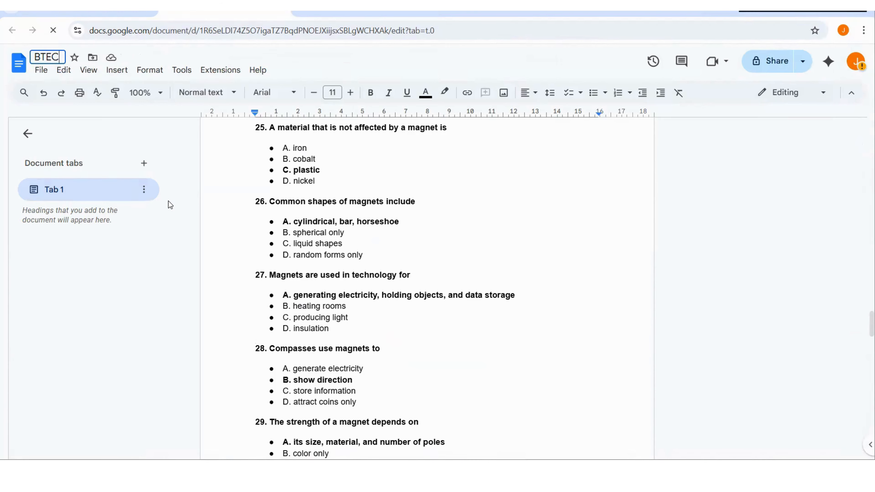
text(H 8)
key(Return)
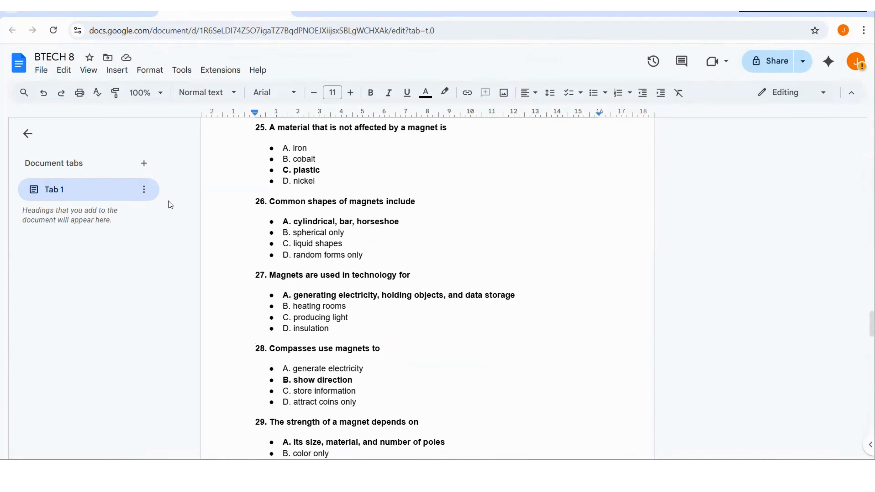
Refresh the Google Drive home page and open the Form Builder Plus add-on
click(82, 15)
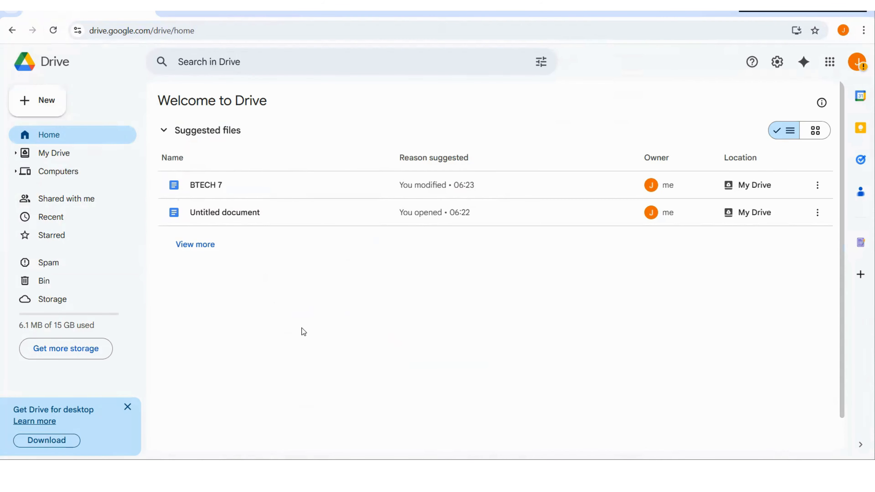
click(53, 30)
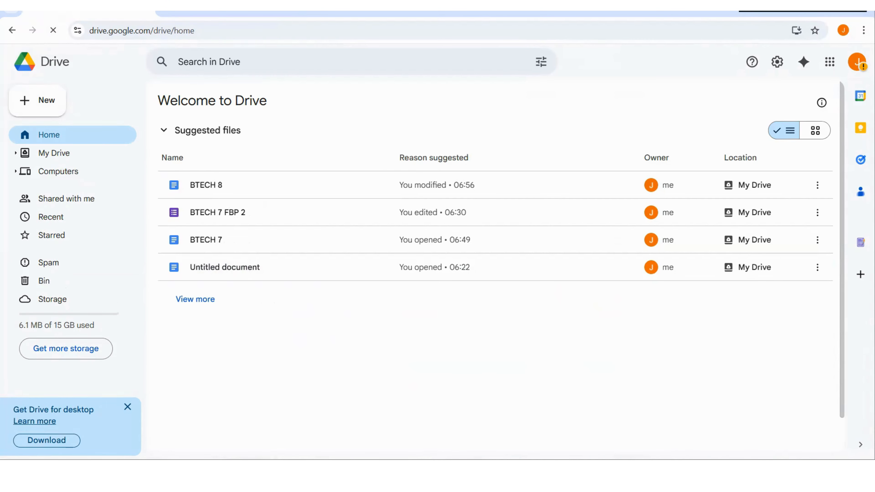
click(861, 242)
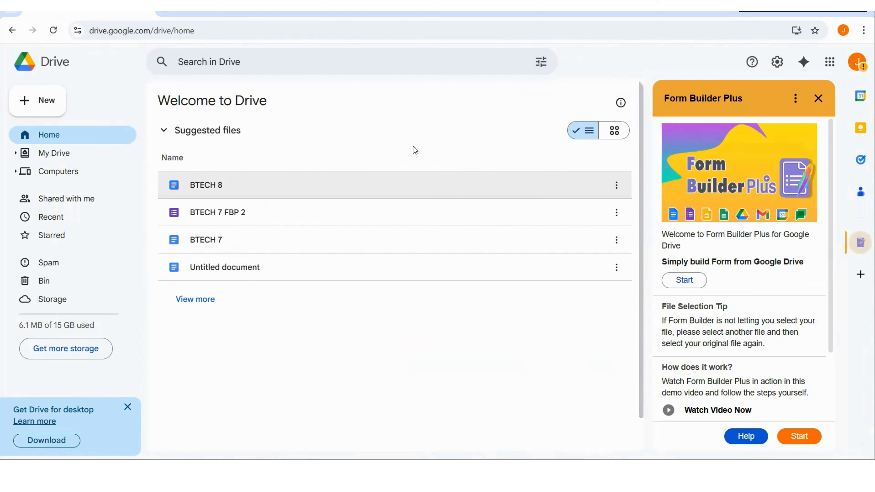
click(311, 184)
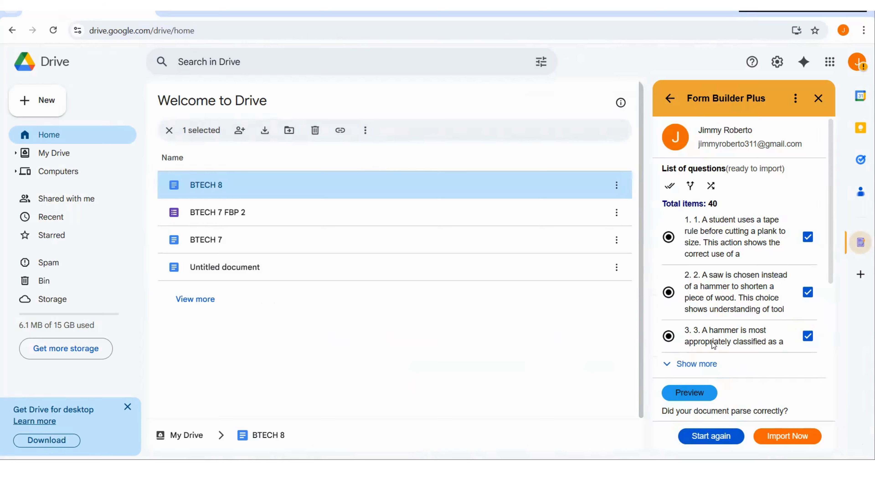
click(169, 130)
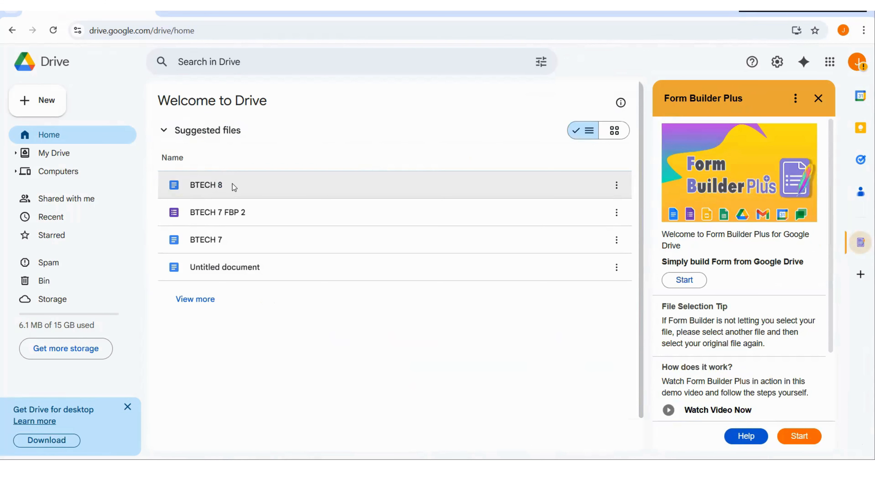
click(233, 185)
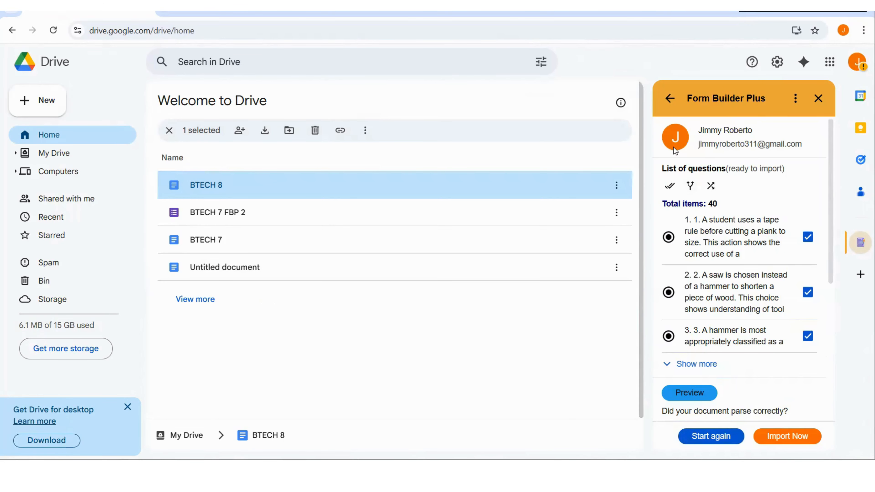
click(669, 98)
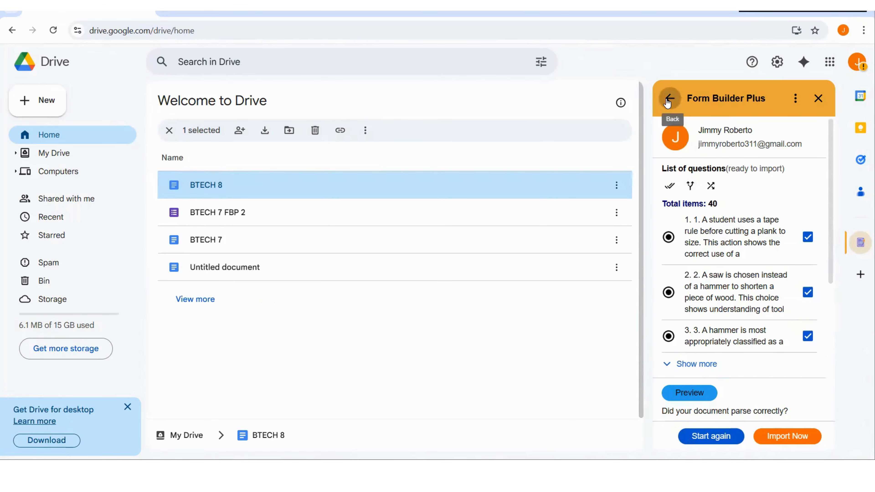
click(169, 130)
Start Form Builder Plus with the BTECH 8 document selected and analyze it for questions
click(691, 284)
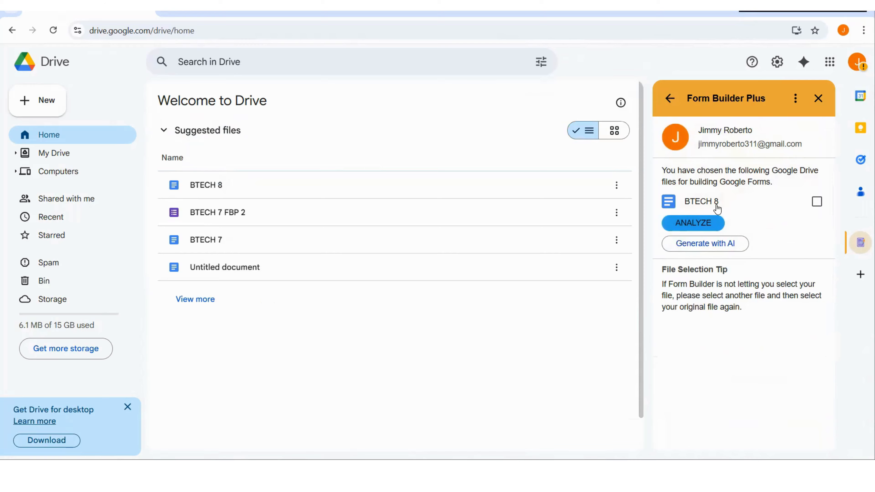
click(468, 186)
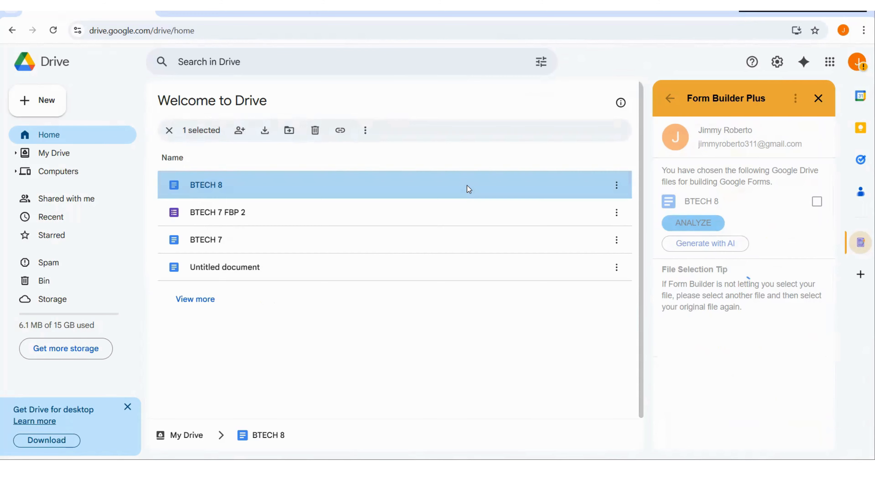
click(693, 224)
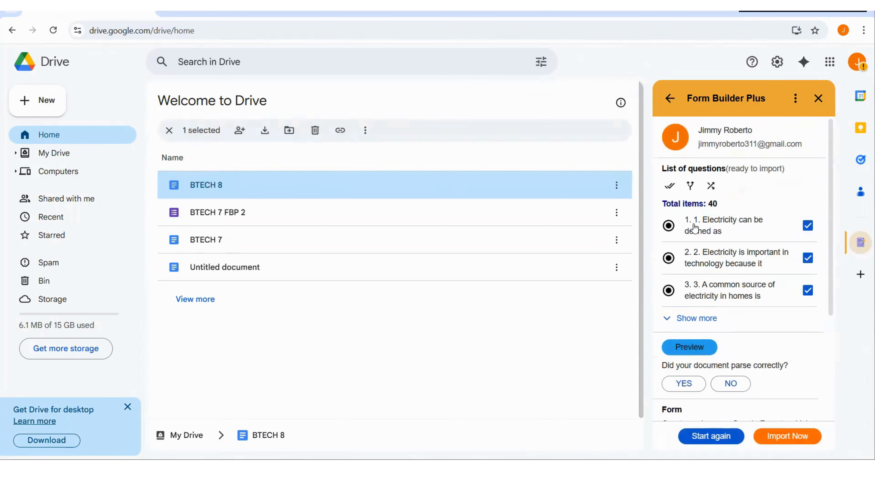
Compare the list of questions ready to import with the original BASIC-TECH YEAR 8 MID-TERM document
scroll(706, 263, down, 4)
scroll(708, 267, up, 4)
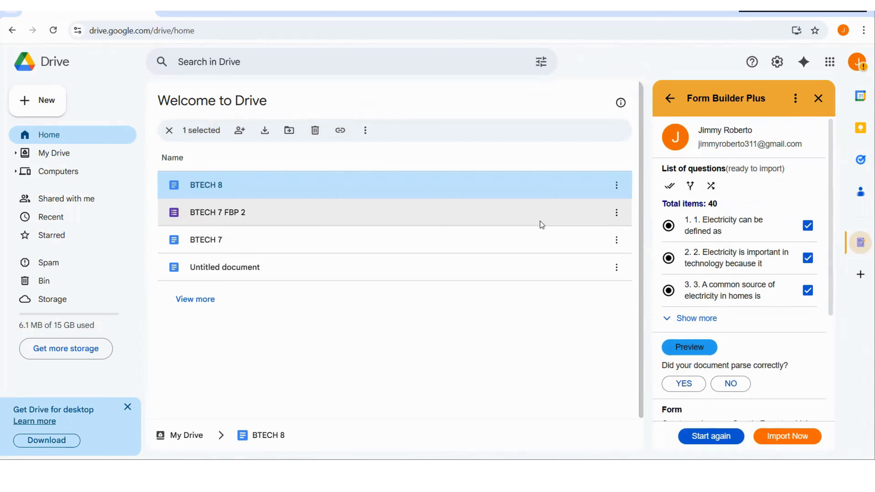
mouse_move(591, 475)
click(591, 425)
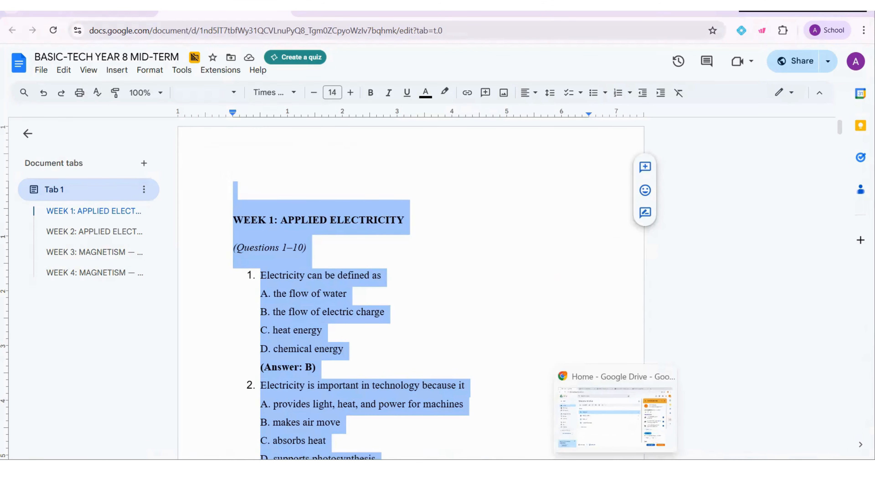
click(615, 417)
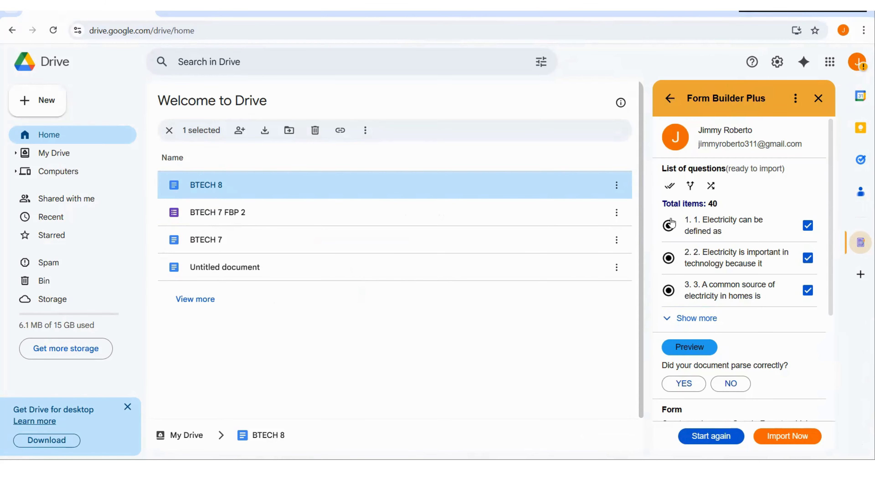
Preview the form built from BTECH 8 and examine its first question and marked answer
click(687, 347)
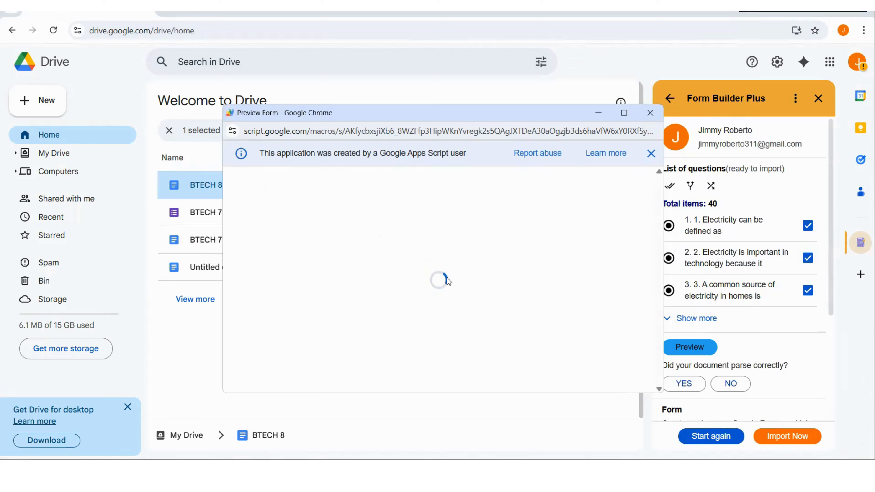
scroll(420, 280, down, 5)
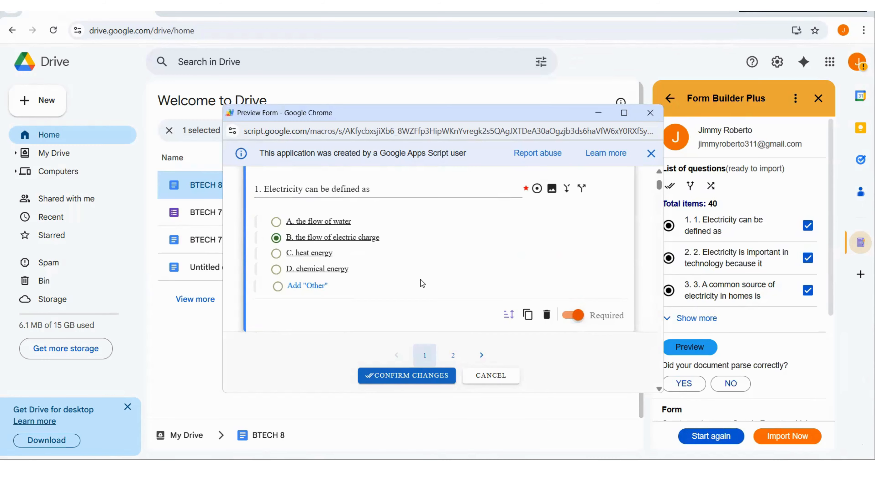
Look through further questions and their marked answers in the form preview, and close the preview
scroll(420, 279, down, 15)
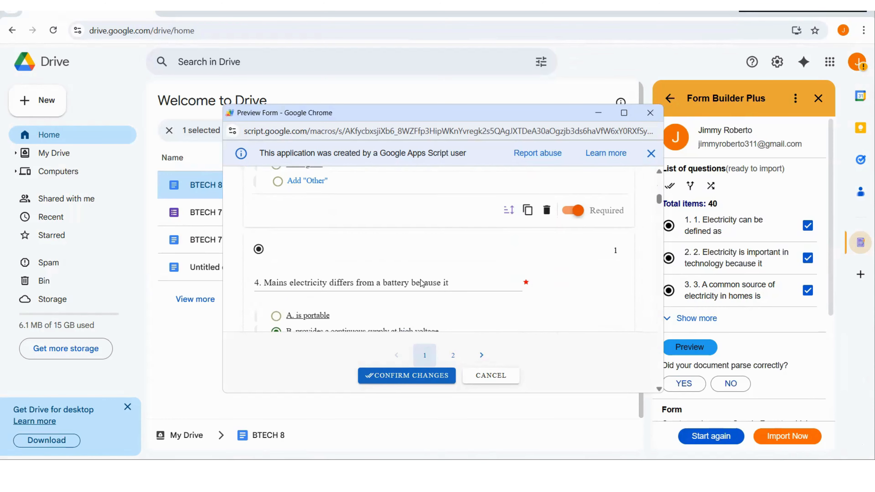
click(650, 112)
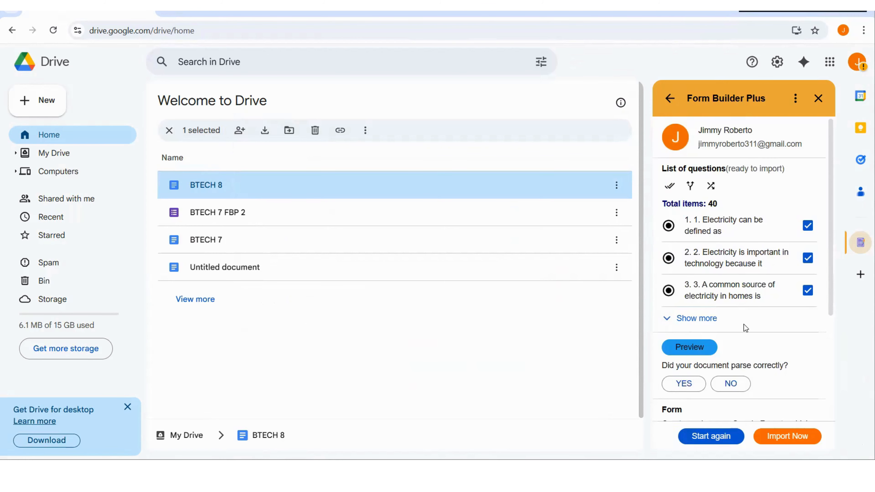
Review the advanced import features, including shuffling, retained numbering, email collection, default points, option types and required questions
scroll(744, 327, down, 2)
scroll(744, 326, down, 2)
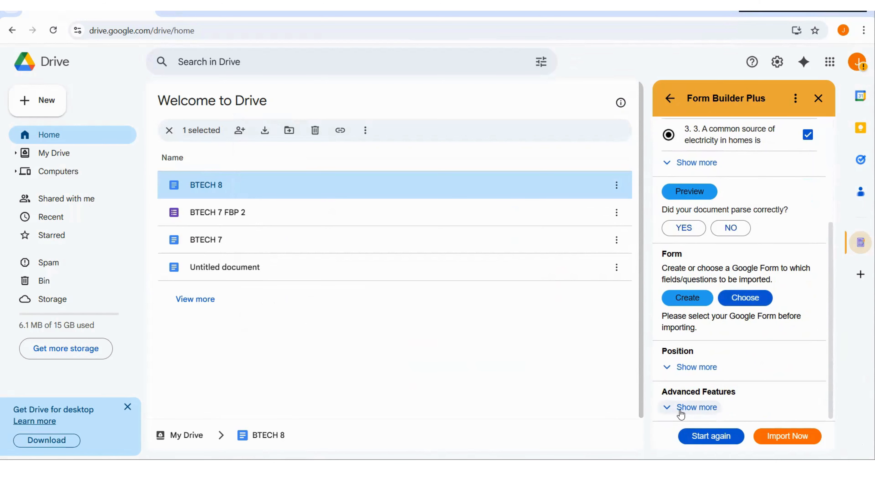
click(694, 407)
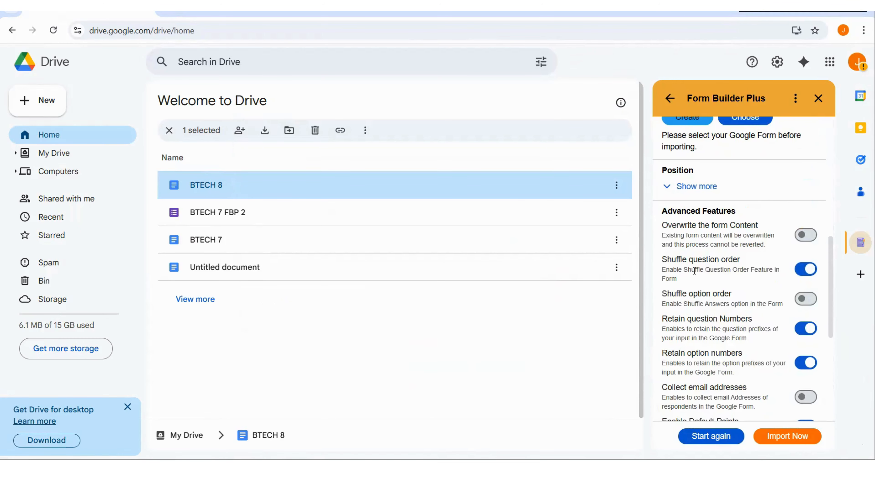
scroll(694, 270, down, 3)
scroll(704, 195, up, 4)
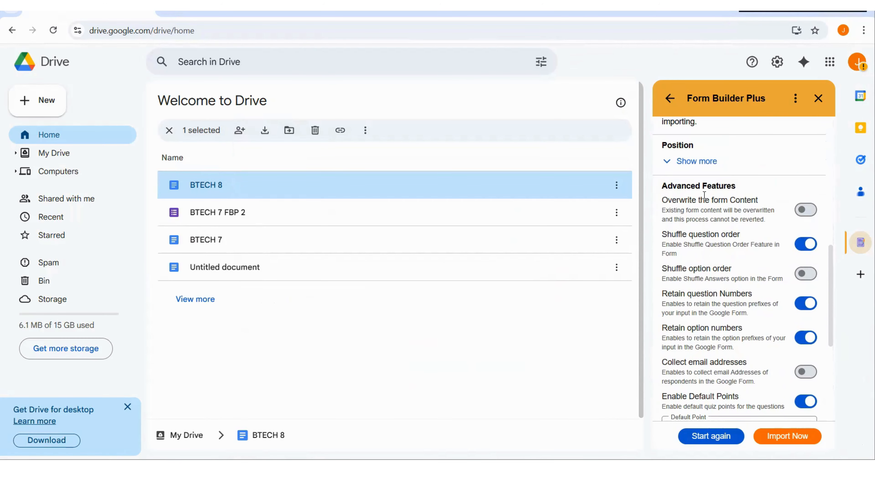
scroll(708, 294, down, 5)
scroll(709, 295, up, 5)
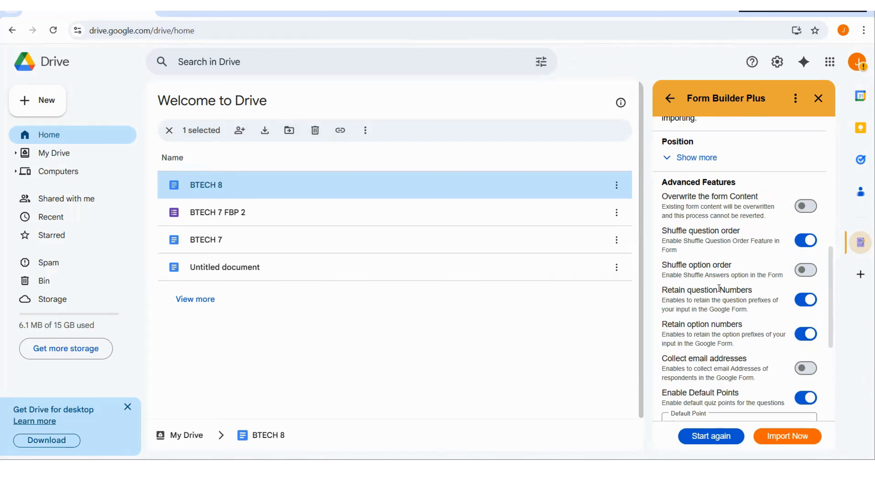
scroll(710, 308, down, 1)
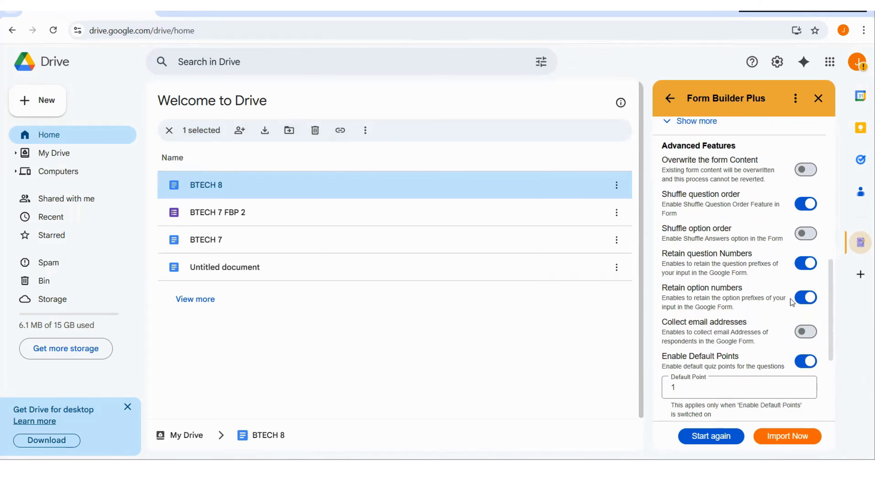
scroll(719, 307, down, 1)
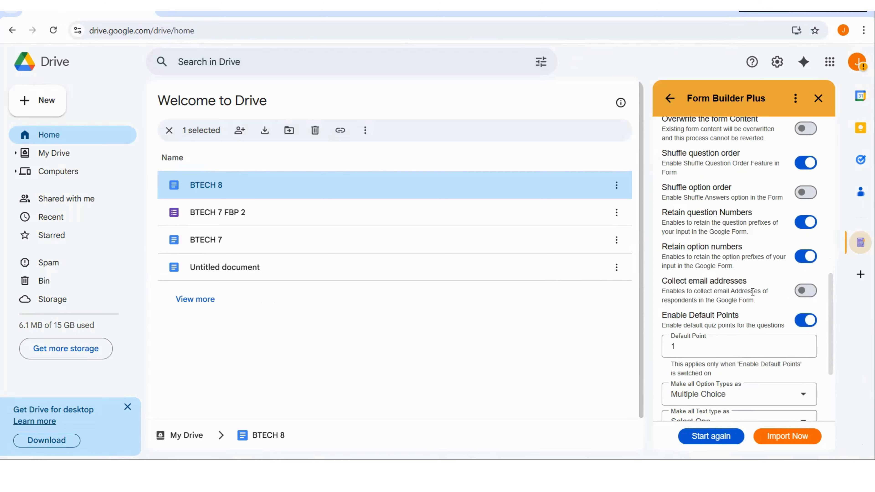
scroll(703, 310, down, 1)
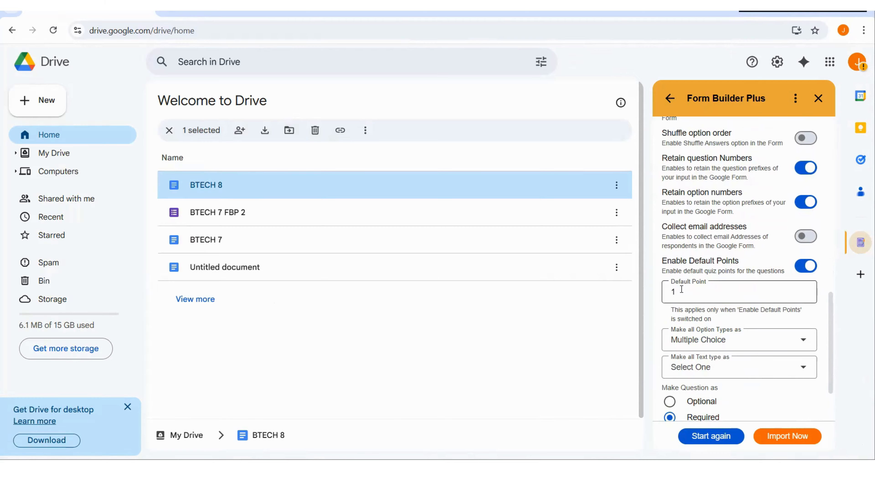
scroll(681, 289, down, 1)
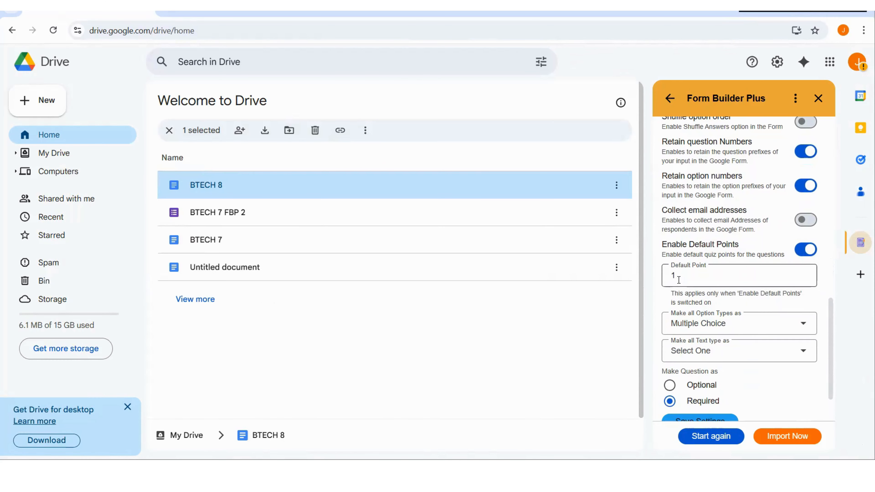
scroll(692, 330, down, 1)
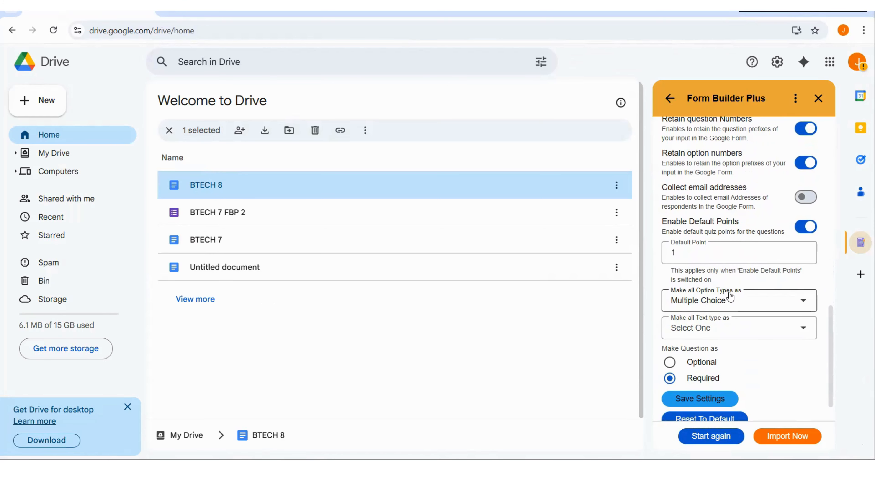
scroll(713, 310, down, 1)
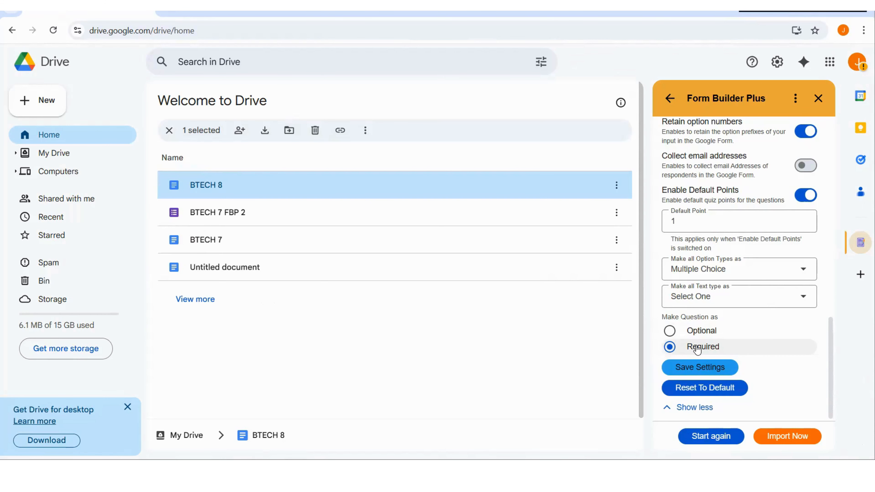
Save the advanced feature settings for the BTECH 8 import
click(699, 366)
scroll(704, 161, up, 5)
scroll(703, 161, down, 5)
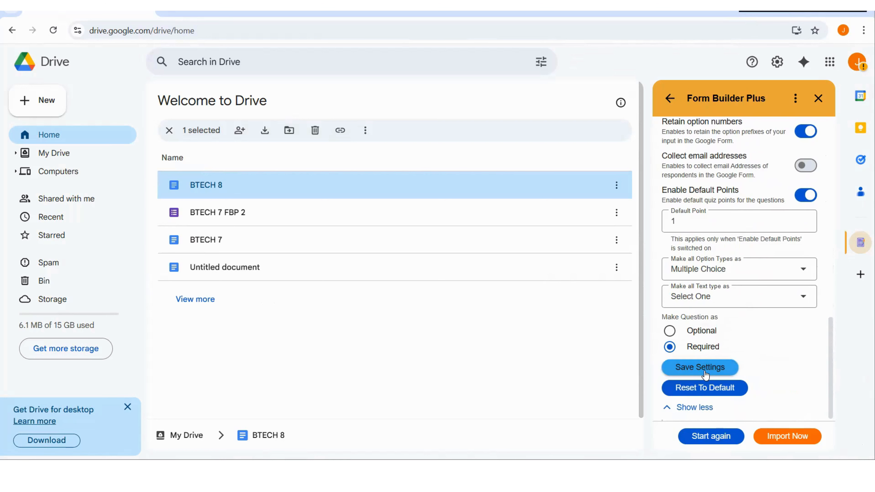
click(704, 371)
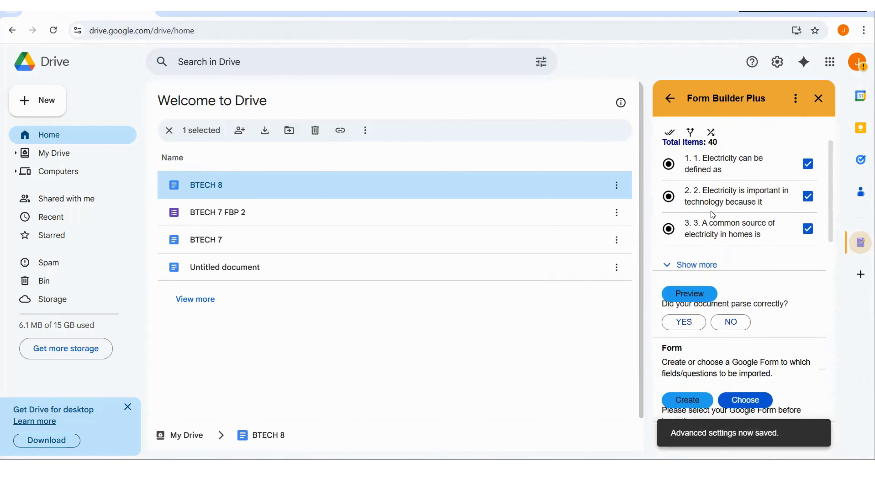
Create a new Google Form named BTECH 8 FBP 2 as the destination for the questions
scroll(711, 210, down, 1)
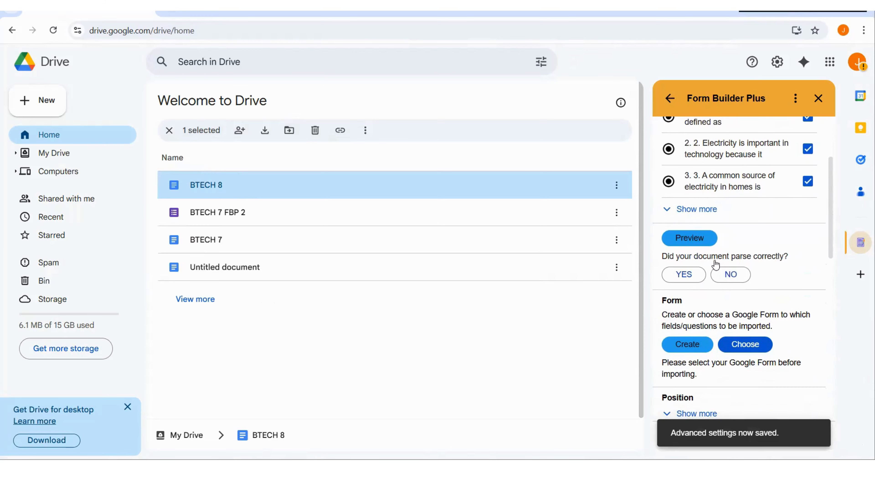
click(688, 346)
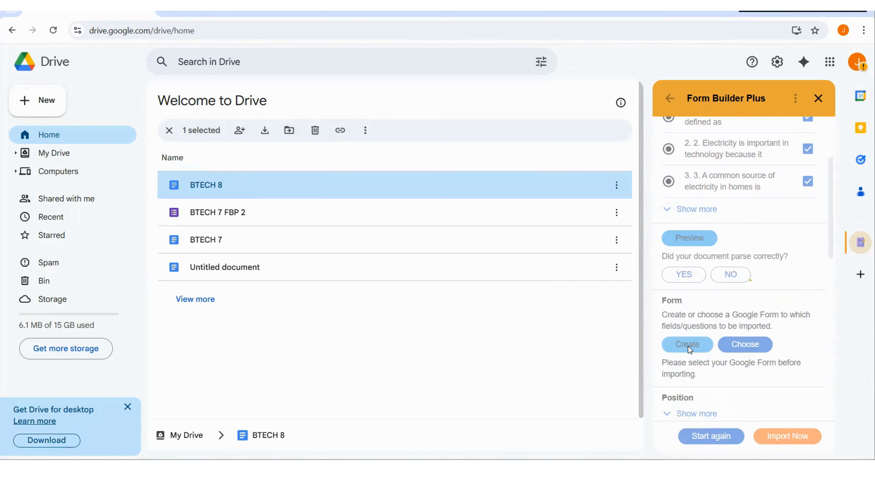
click(706, 149)
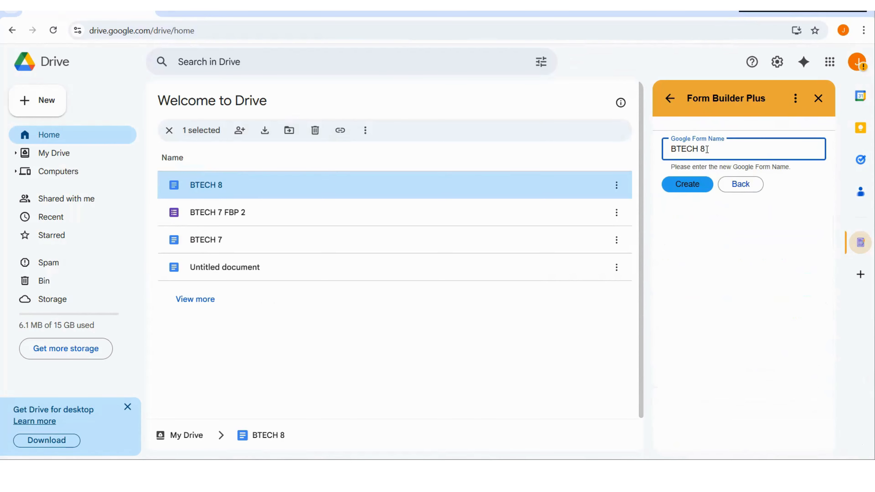
text(FBP 2)
click(687, 183)
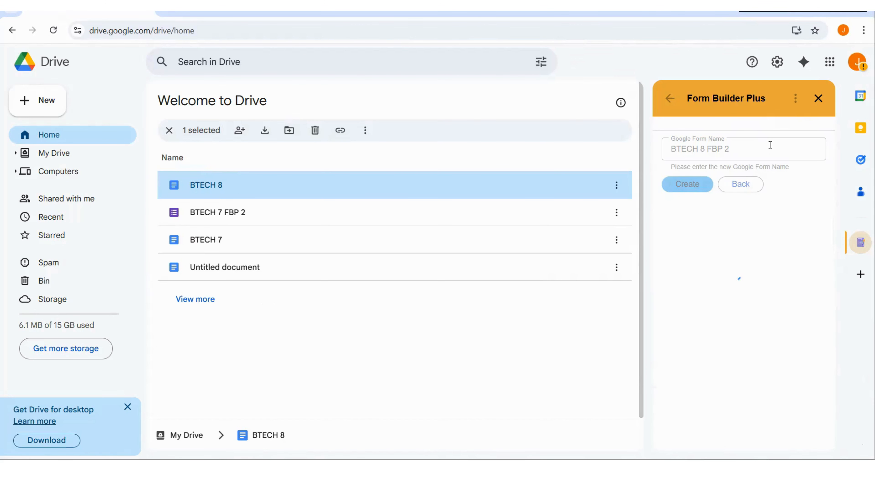
Import the BTECH 8 questions into the BTECH 8 FBP 2 form and open the finished form
scroll(710, 310, down, 5)
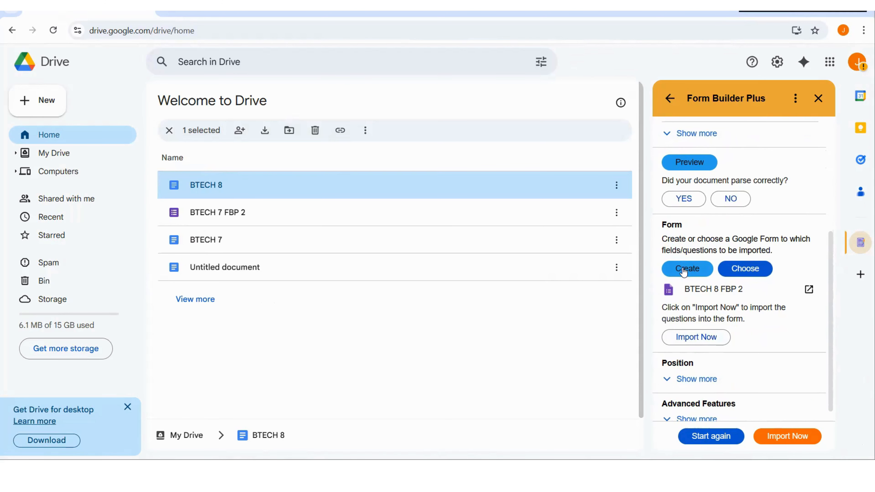
click(689, 339)
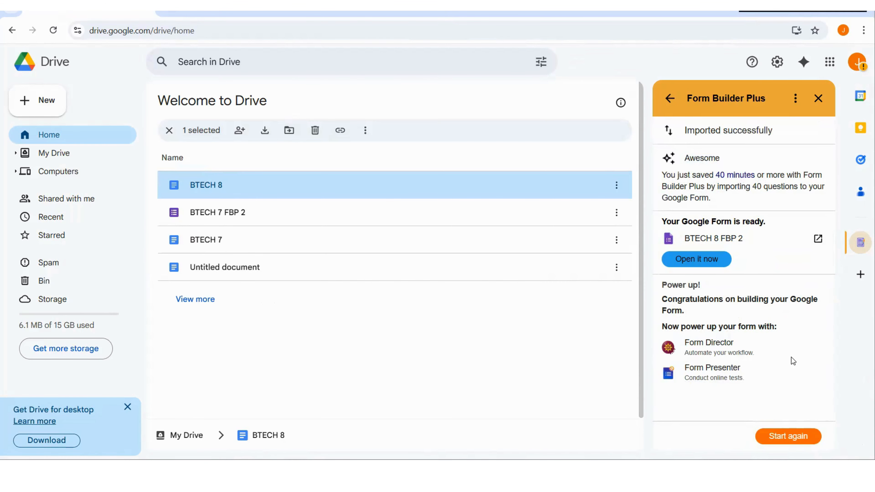
click(702, 261)
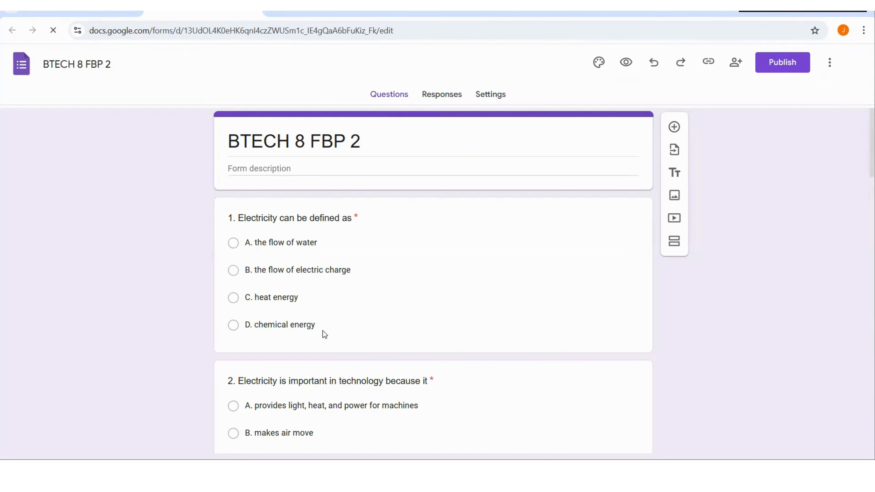
Examine the marked answer of question 1 and review the imported questions through question 40 in the form
scroll(377, 194, down, 20)
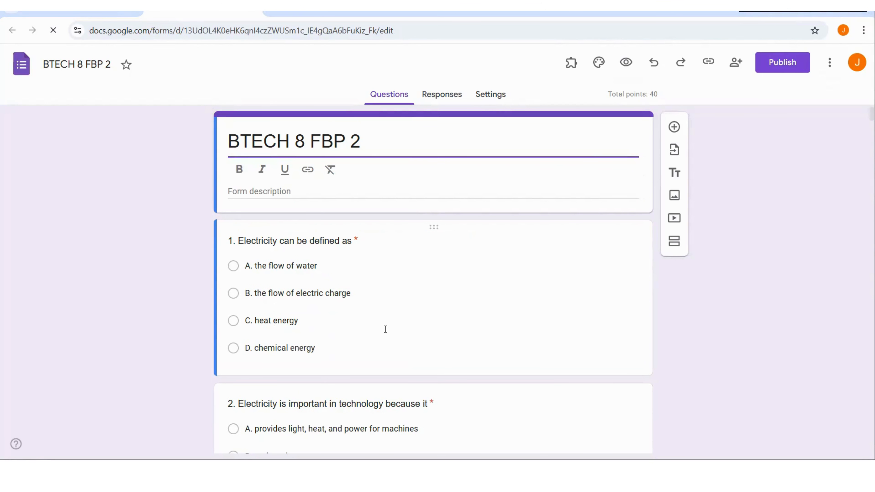
click(302, 293)
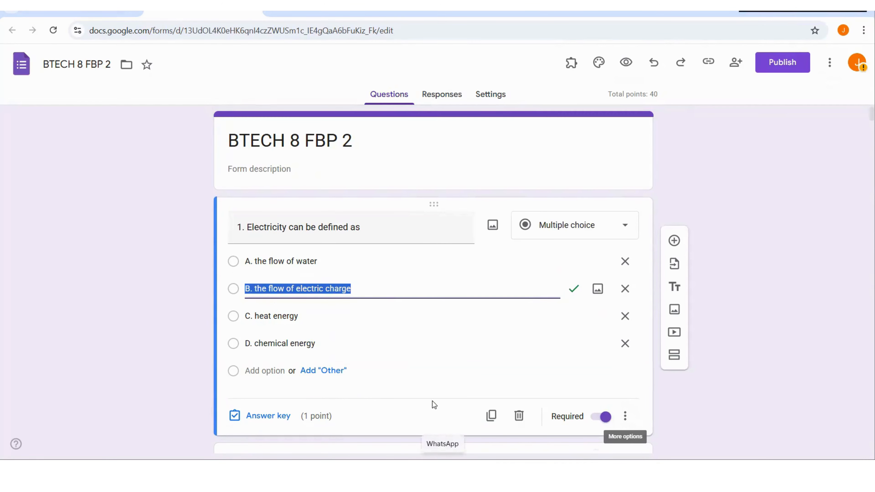
scroll(435, 413, down, 20)
scroll(435, 413, down, 20)
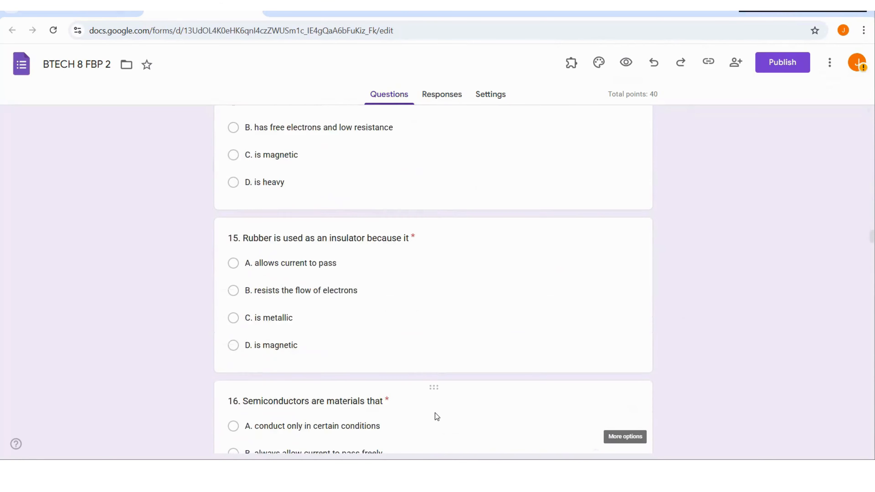
scroll(434, 414, down, 20)
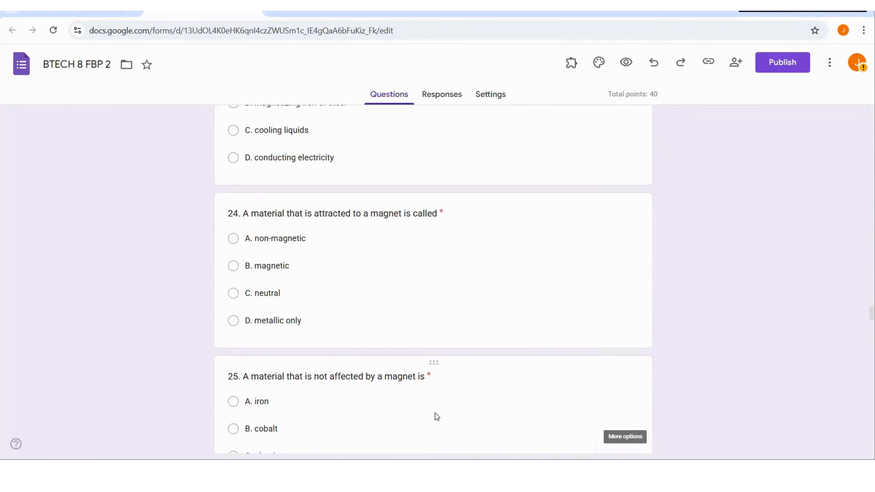
scroll(435, 413, down, 20)
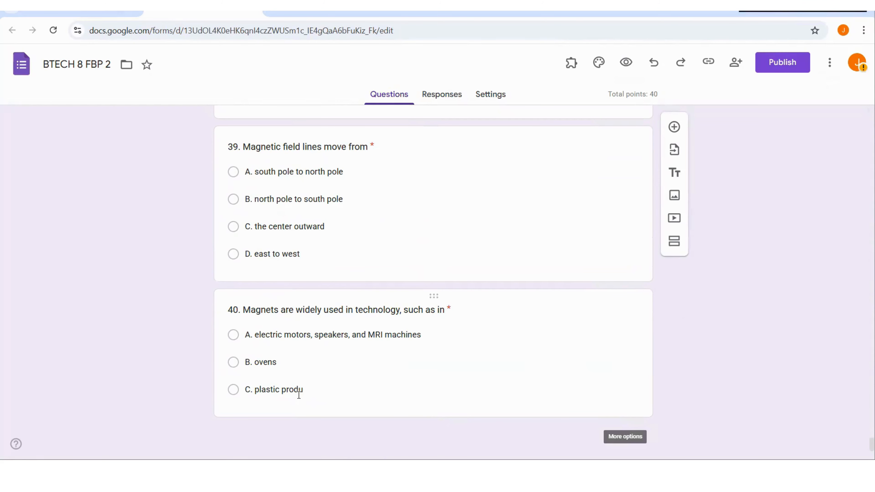
scroll(295, 358, up, 1)
scroll(296, 357, up, 20)
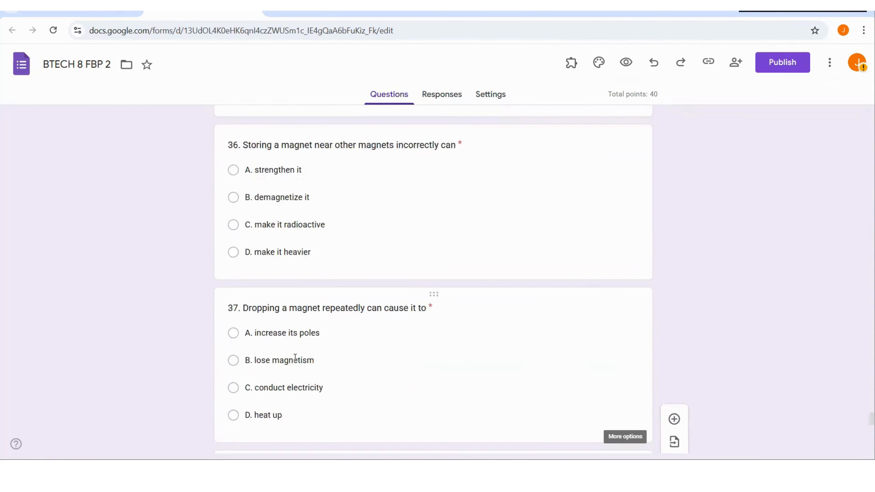
scroll(295, 358, up, 2)
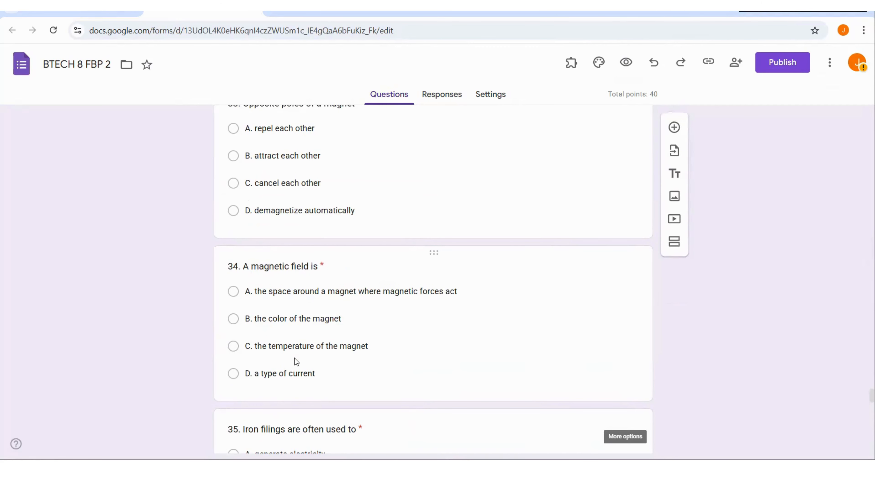
scroll(295, 359, up, 9)
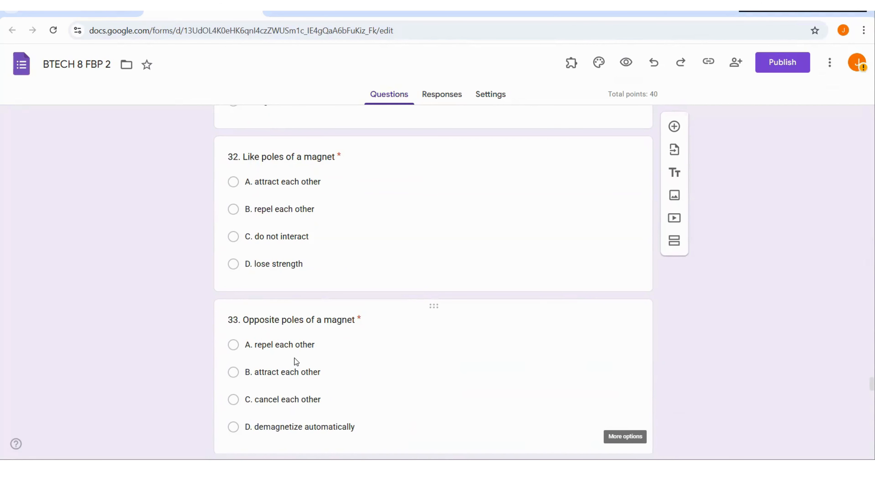
scroll(294, 359, up, 20)
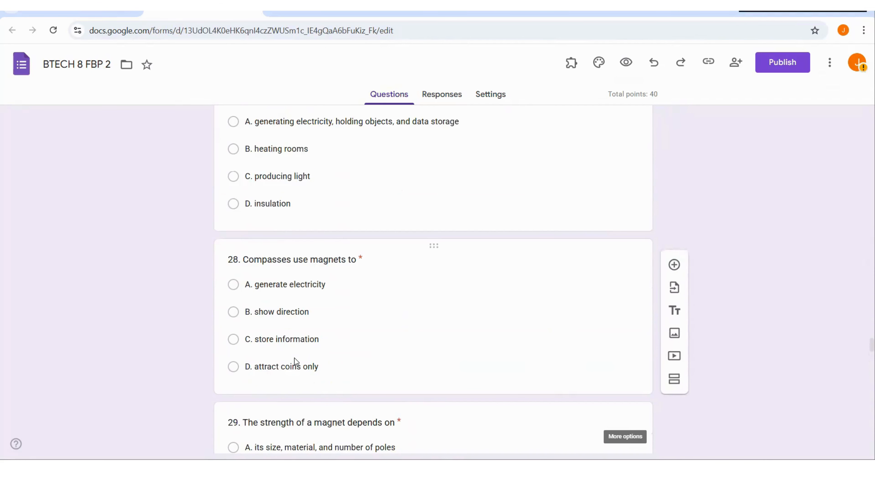
scroll(295, 361, up, 20)
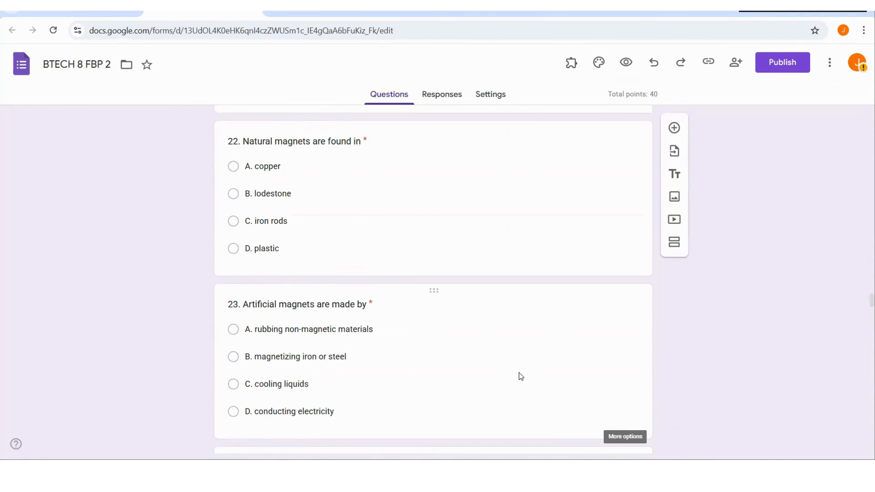
Set the form theme's header font to Times New Roman
mouse_move(591, 471)
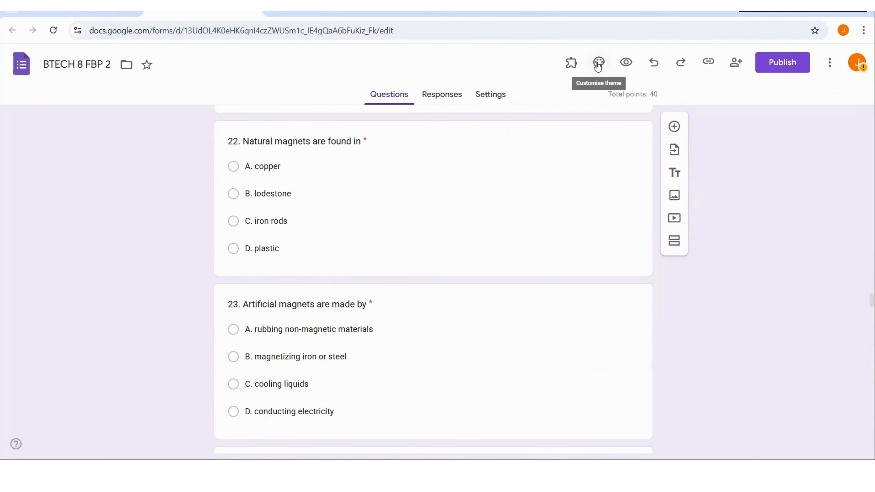
click(607, 64)
click(796, 198)
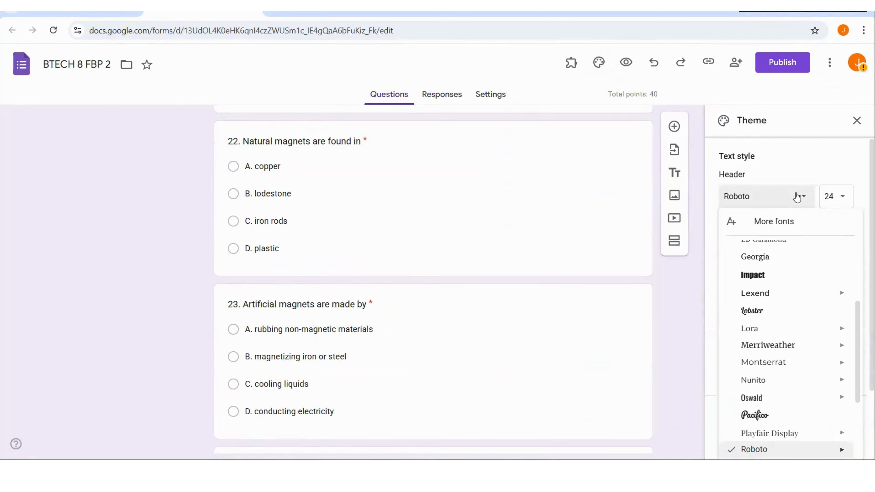
scroll(799, 326, up, 3)
mouse_move(770, 298)
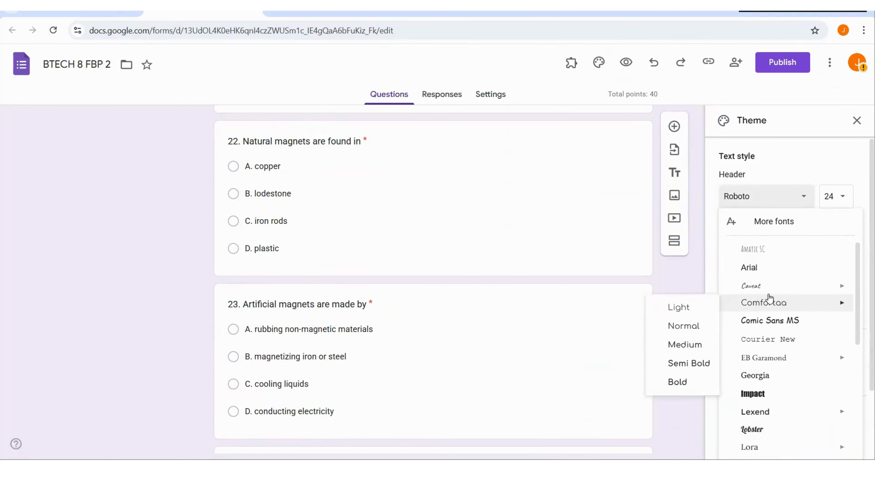
scroll(770, 299, down, 5)
click(773, 412)
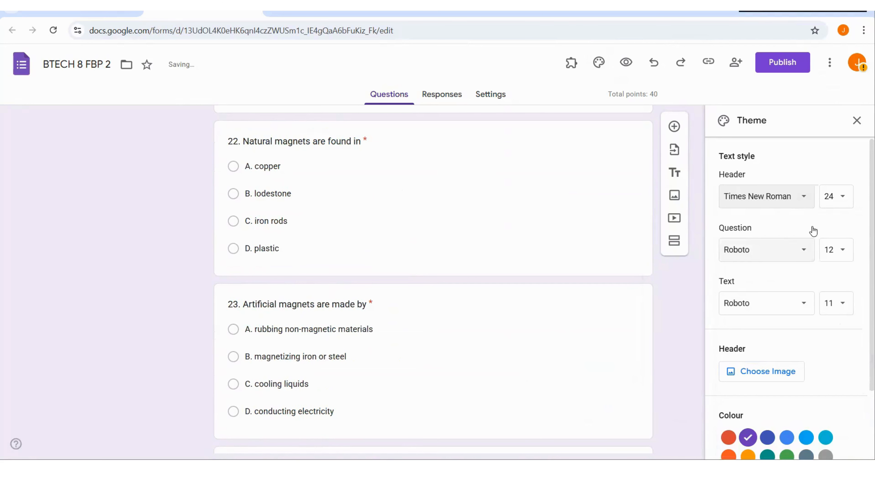
Set the theme's question text style to Times New Roman at size 14
click(765, 255)
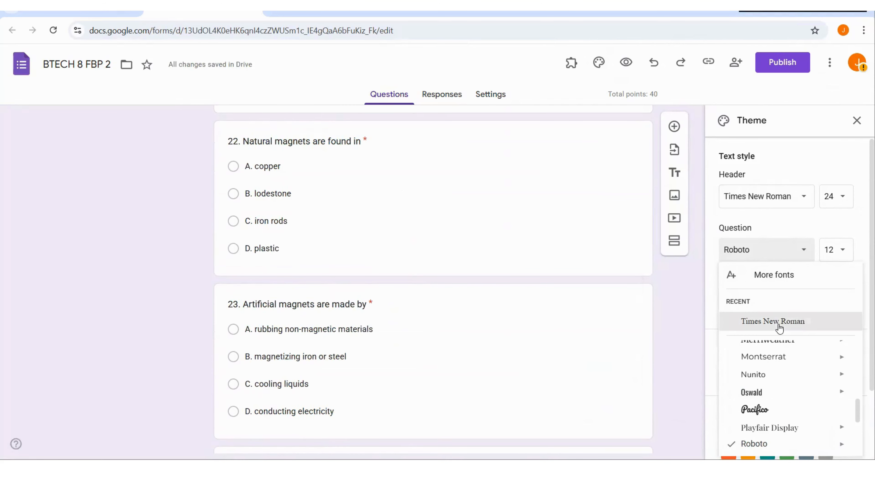
click(771, 321)
click(843, 250)
click(838, 312)
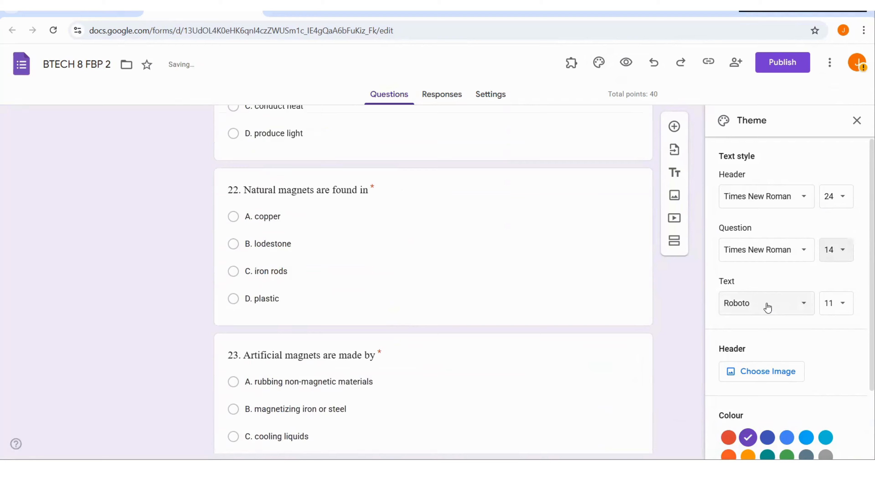
Set the theme's body text style to Times New Roman at size 12
click(768, 307)
click(737, 375)
click(842, 303)
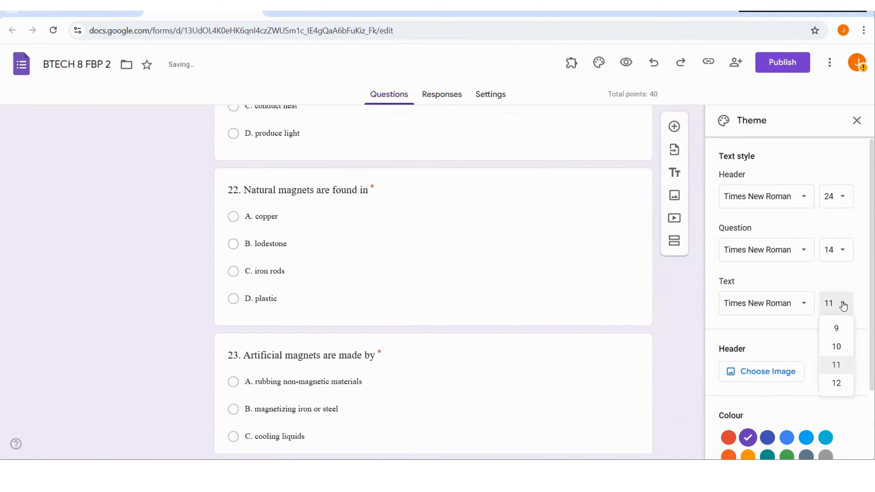
click(836, 382)
Start uploading a header image from the computer and search the user folder for BEZALEEL
click(742, 373)
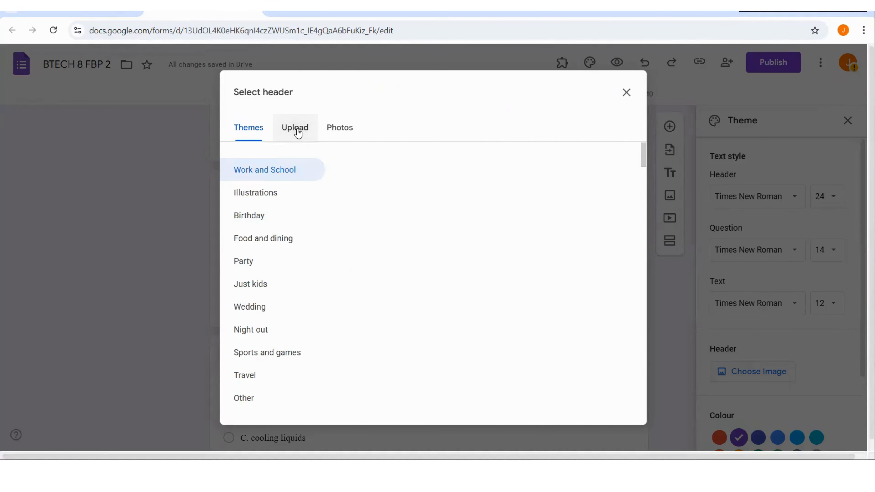
click(294, 128)
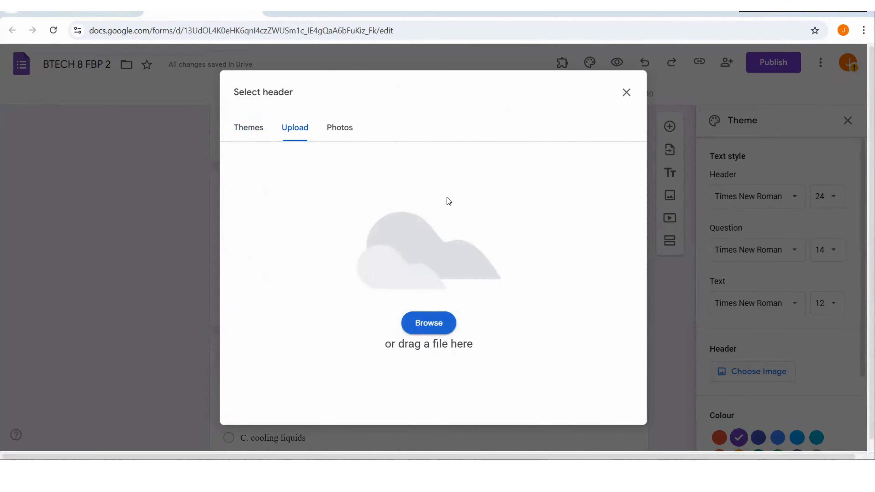
click(429, 322)
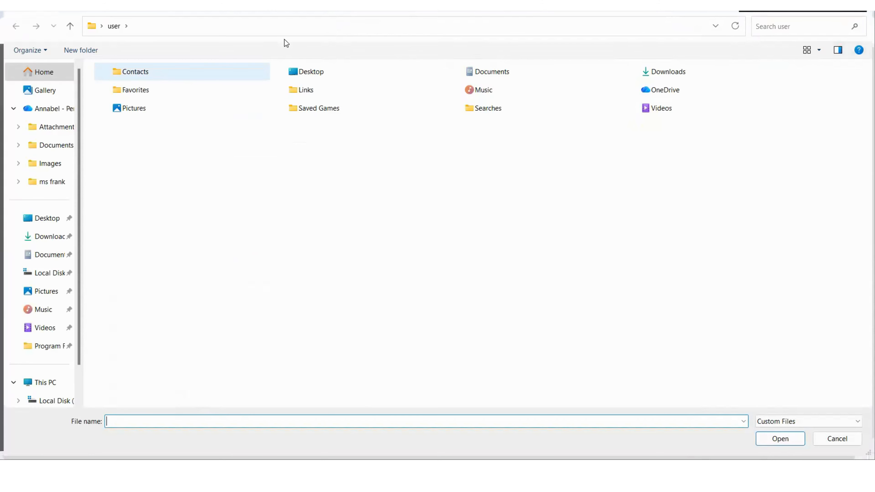
click(782, 28)
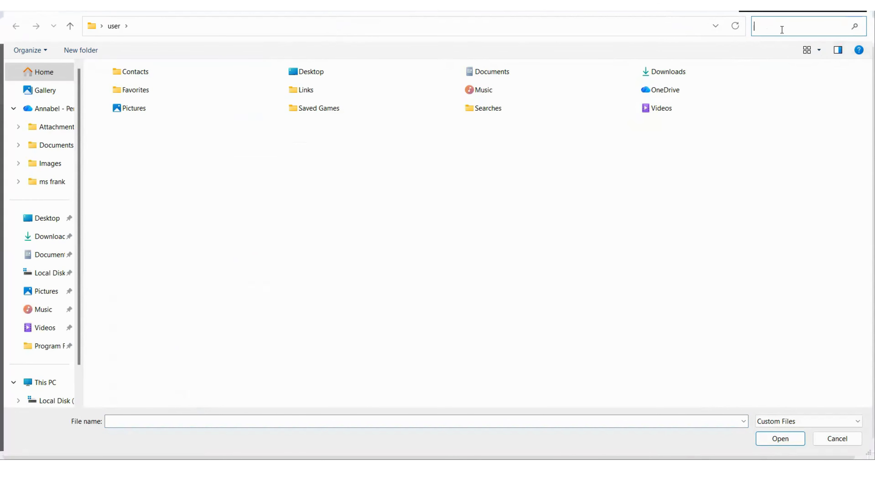
text(BEZAL)
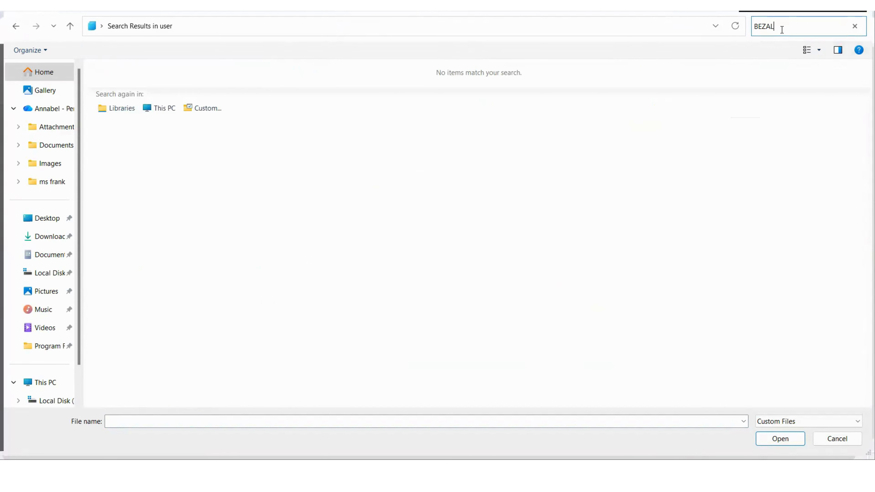
text(EEL)
Search the Home location for a header image named BEZALEEL
click(55, 72)
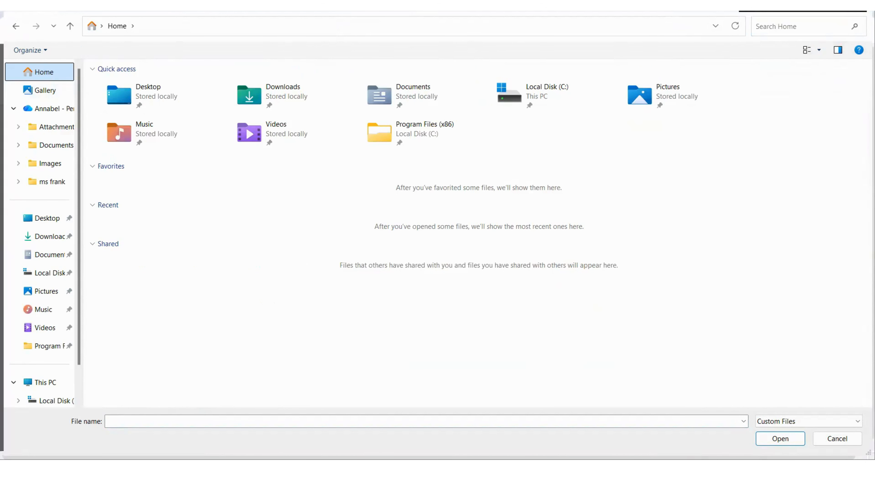
click(781, 26)
text(BE)
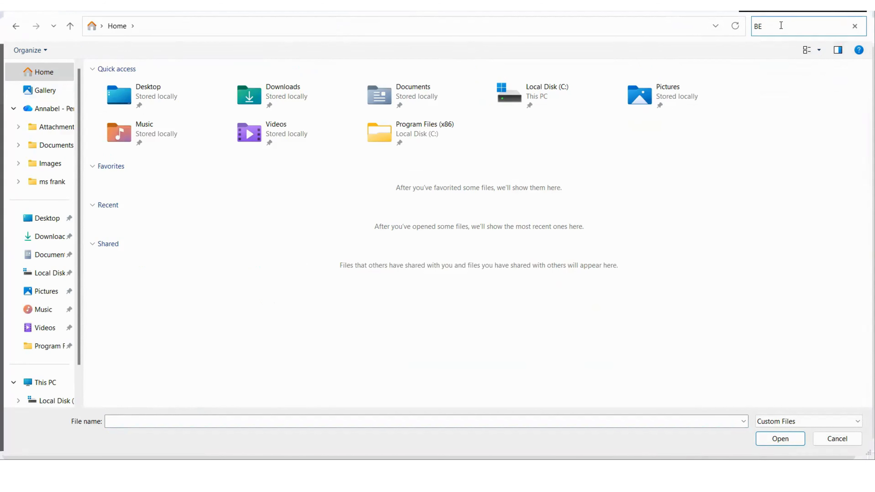
text(ZALEL)
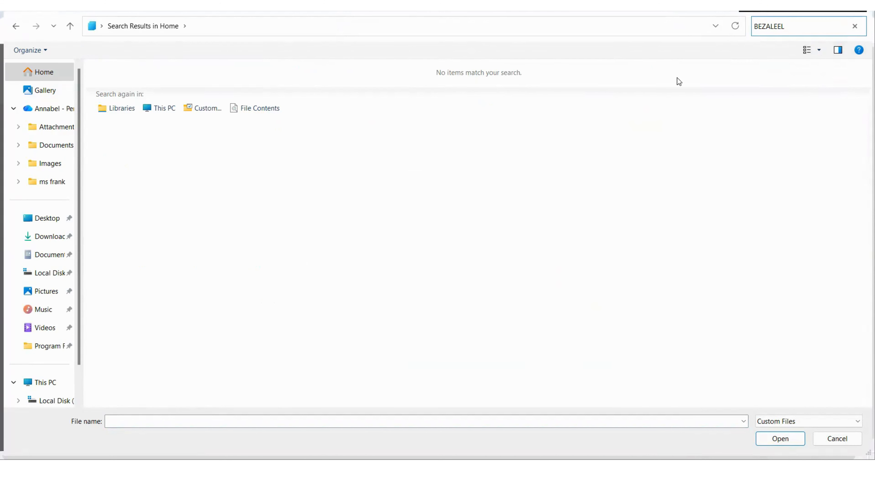
Search the Home location for LOGO, and close the header image selection without choosing a file
click(50, 75)
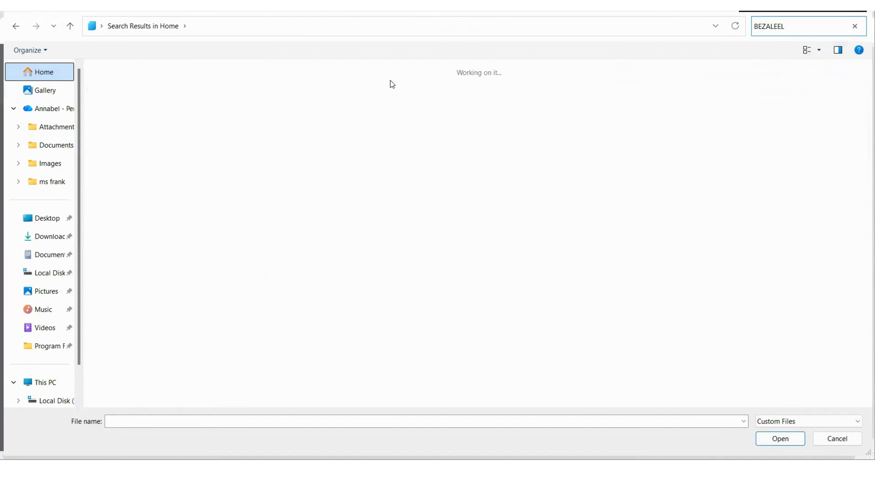
click(792, 22)
text(LOGO)
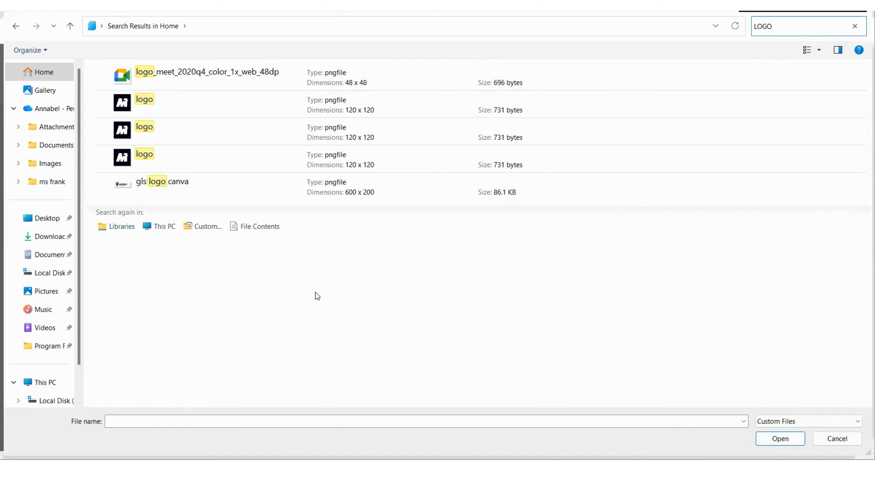
click(837, 438)
click(625, 92)
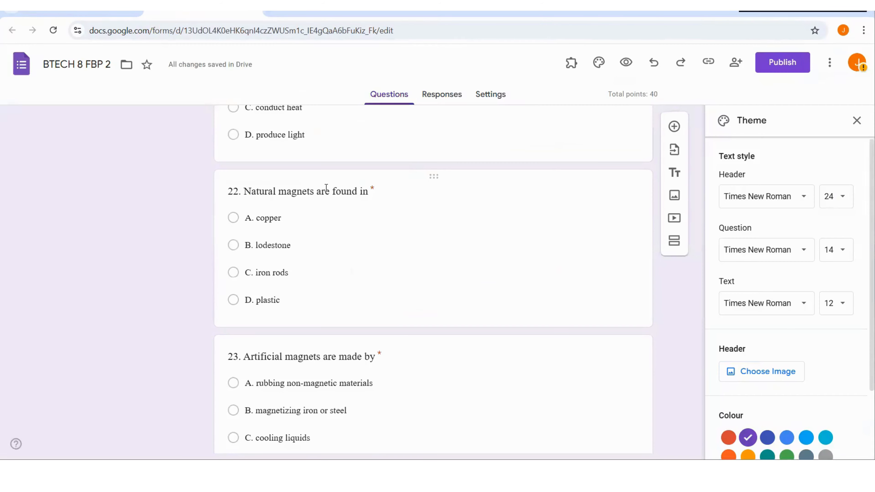
Change the form's theme colour to red
scroll(147, 212, up, 10)
scroll(147, 212, up, 20)
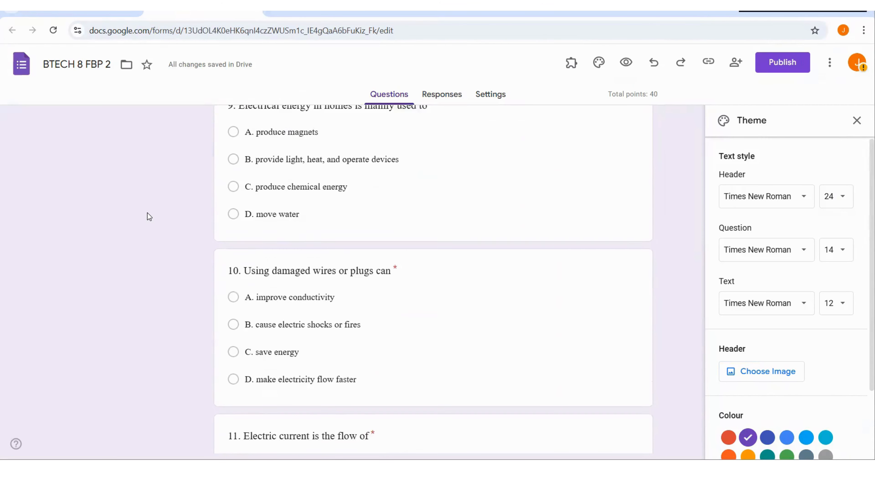
scroll(764, 398, down, 3)
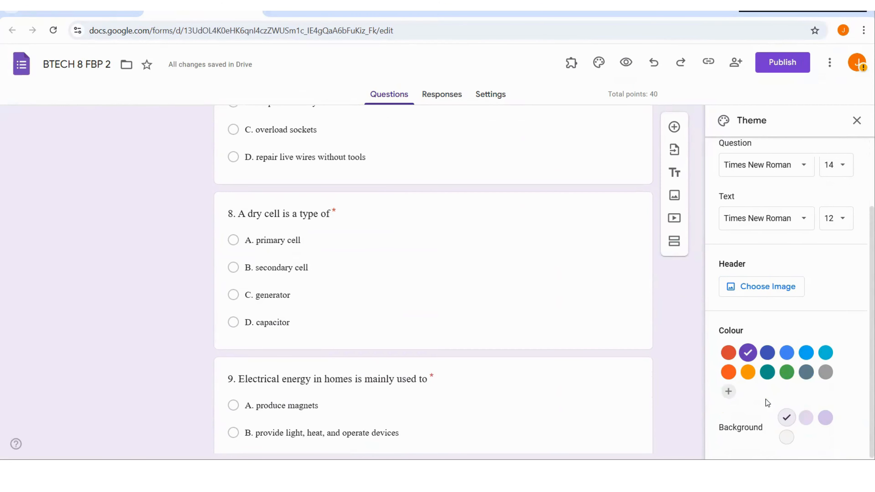
click(727, 353)
Enter ENSURE as the form description beneath the BTECH 8 FBP 2 title
scroll(453, 222, up, 20)
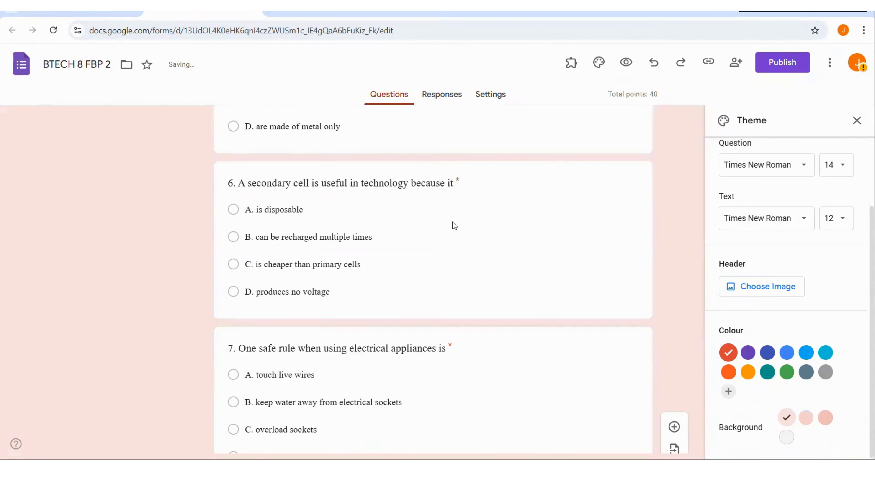
click(345, 130)
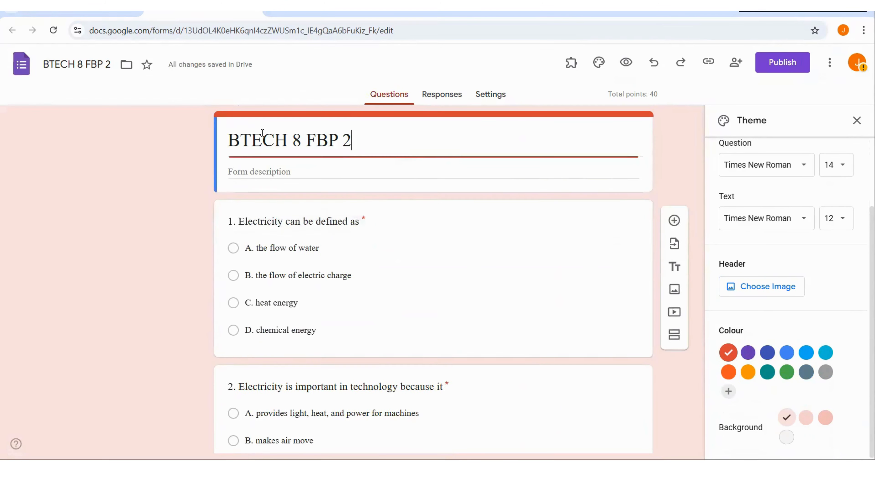
drag(345, 131, 226, 128)
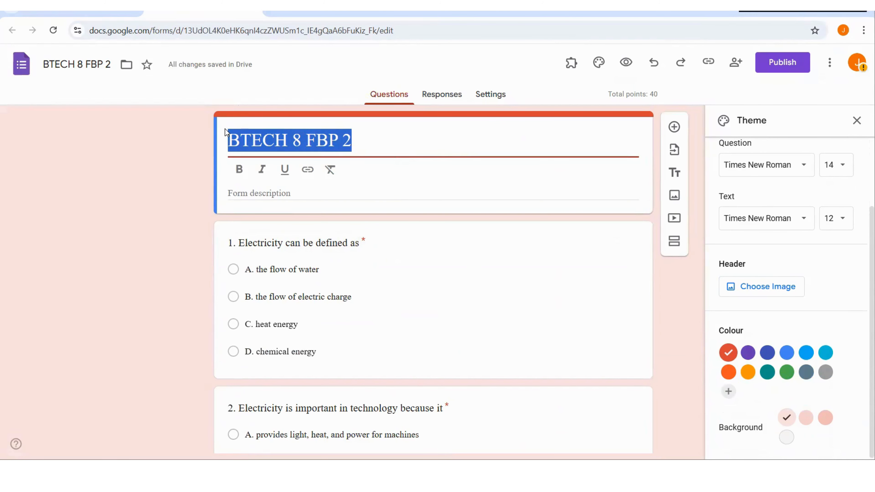
click(259, 187)
text(EN)
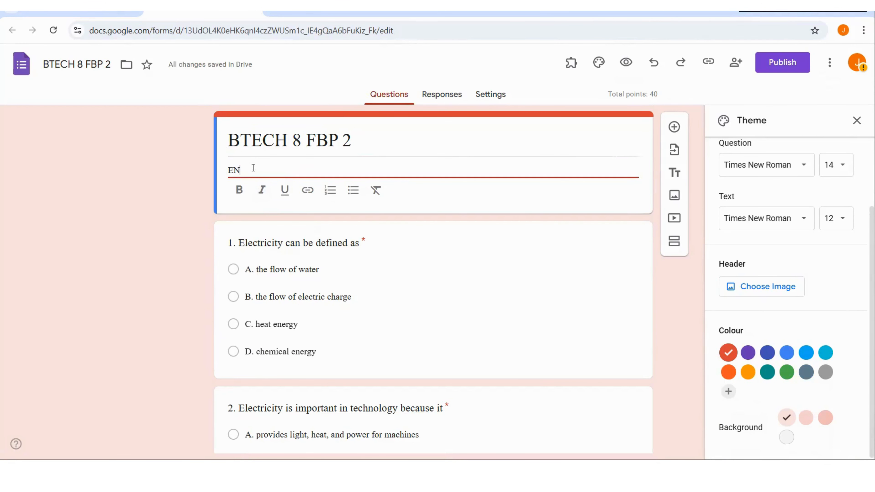
text(SURE)
scroll(320, 322, down, 5)
scroll(318, 323, up, 5)
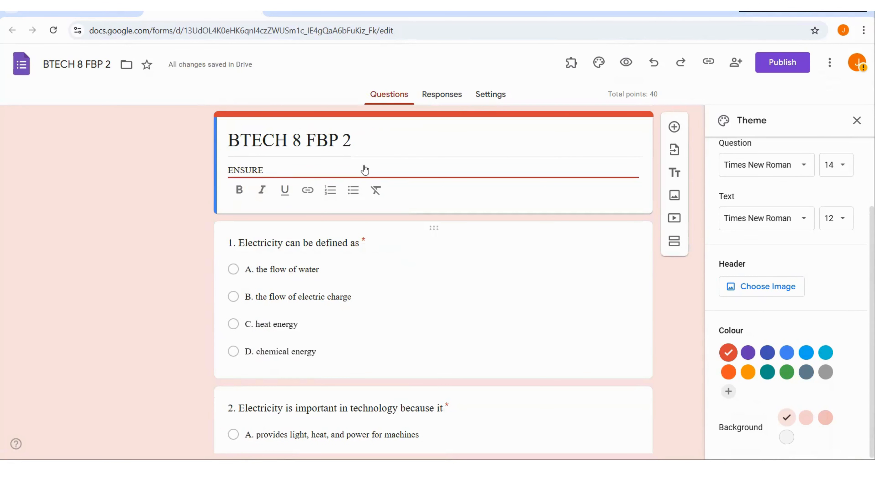
Review the form's quiz, responses, presentation and defaults settings, and return to the questions
click(477, 97)
scroll(413, 292, down, 2)
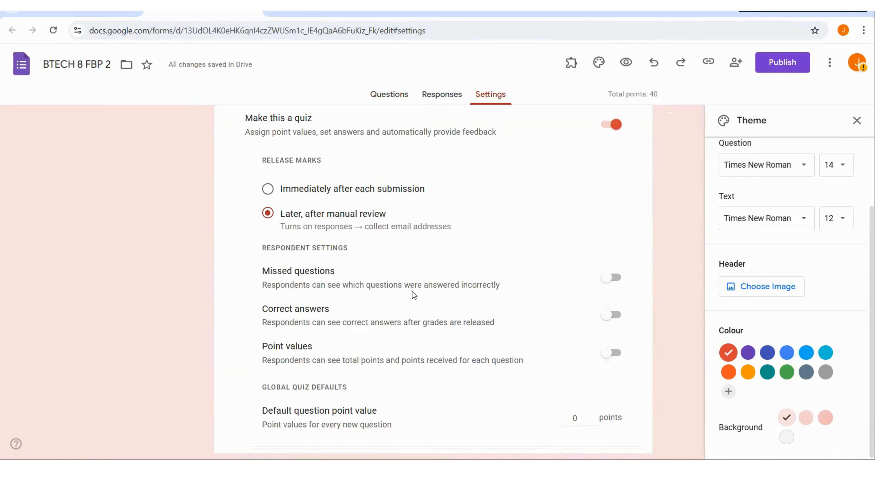
scroll(296, 225, down, 9)
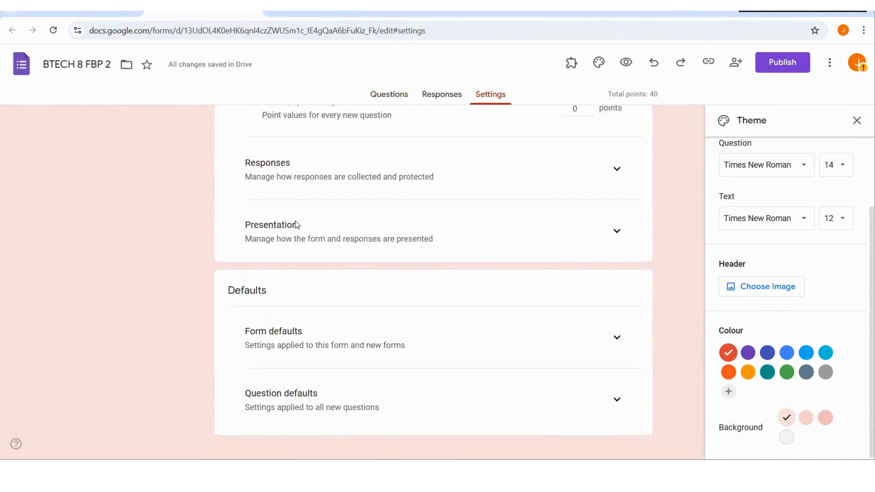
scroll(297, 225, up, 6)
scroll(296, 225, down, 7)
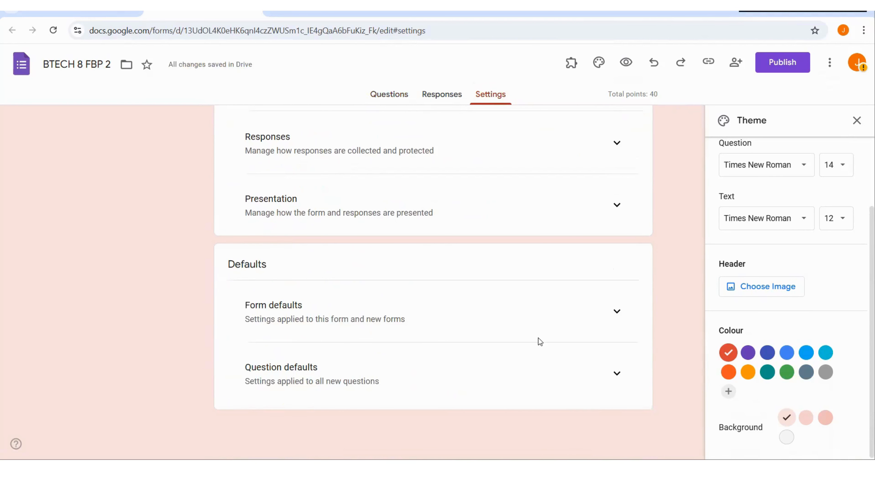
click(393, 98)
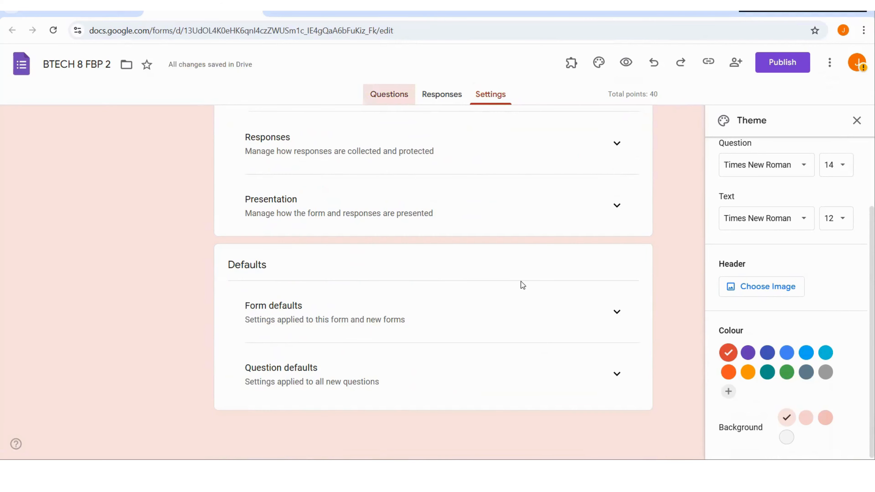